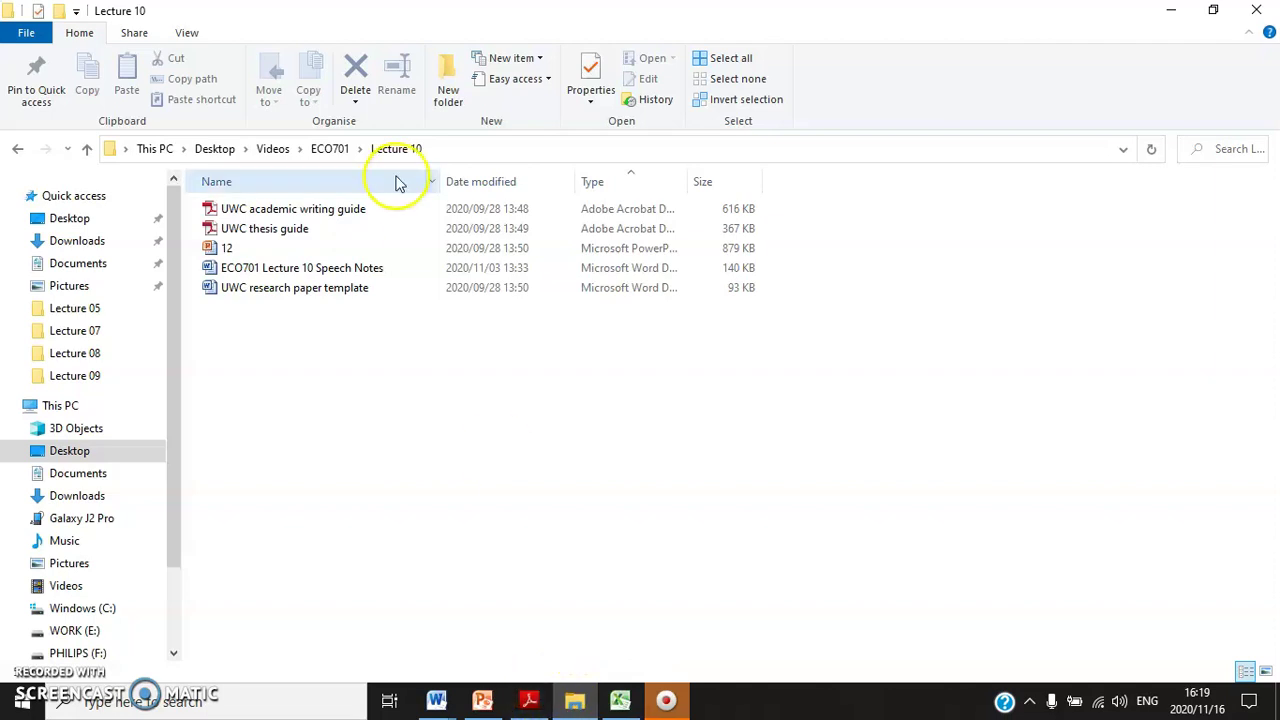
Step: Open the UWC academic writing guide PDF from the Lecture 10 folder in Adobe Reader
double_click(340, 207)
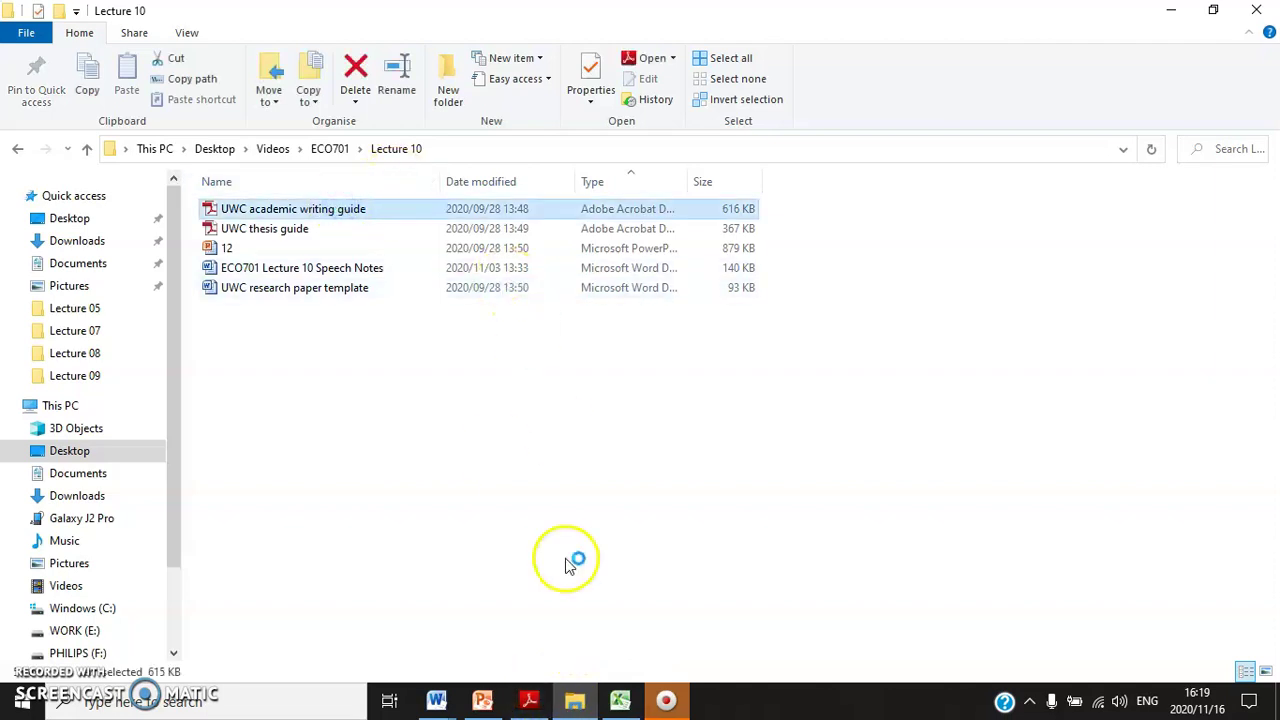
click(532, 702)
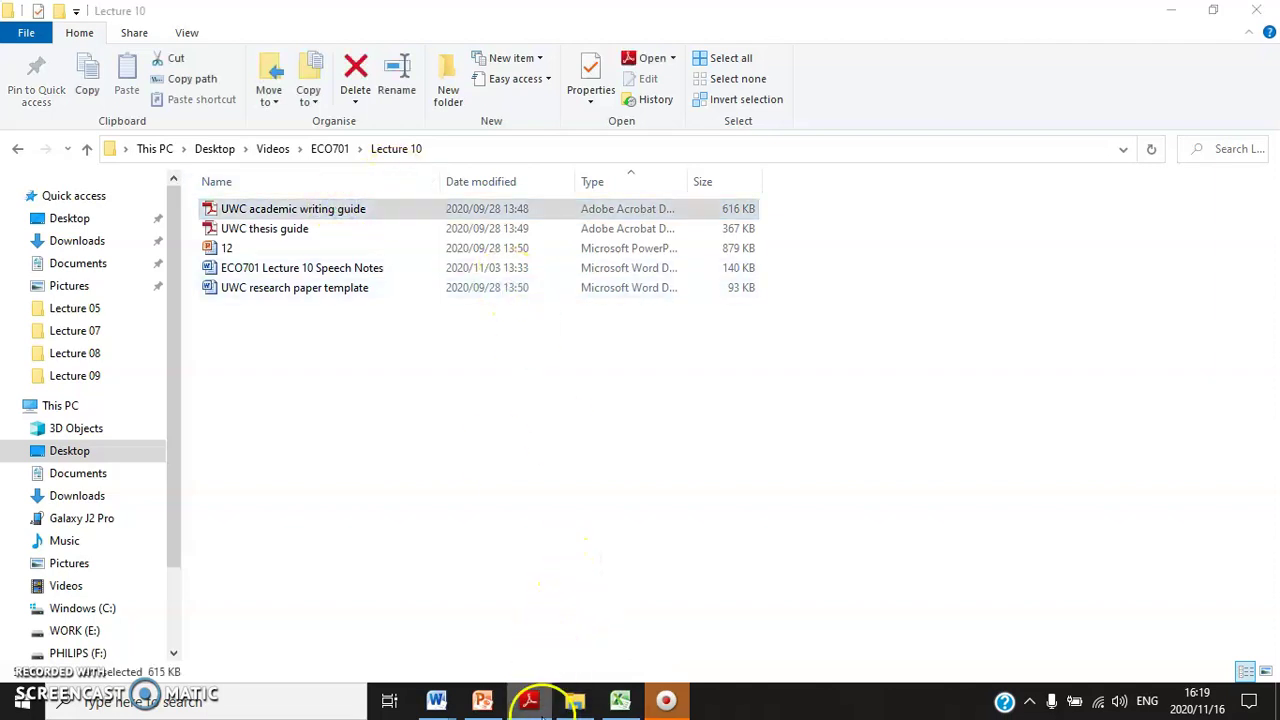
click(540, 710)
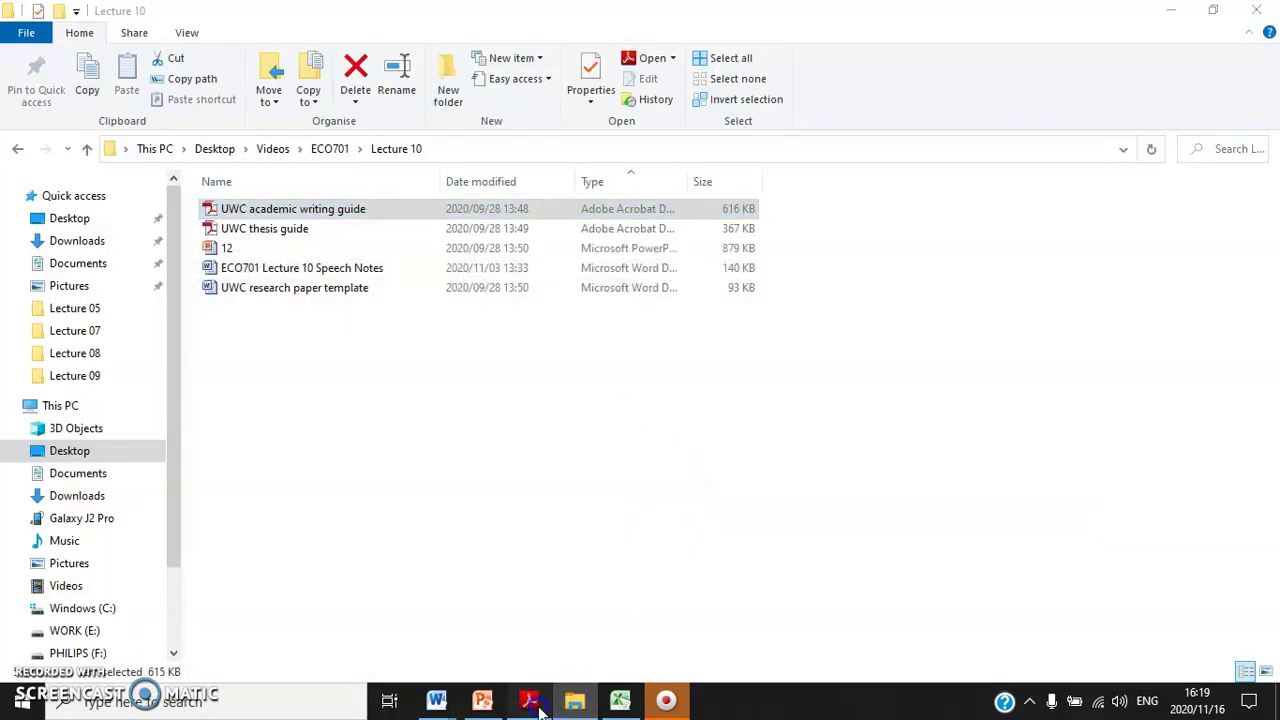
click(530, 702)
scroll(635, 480, down, 3)
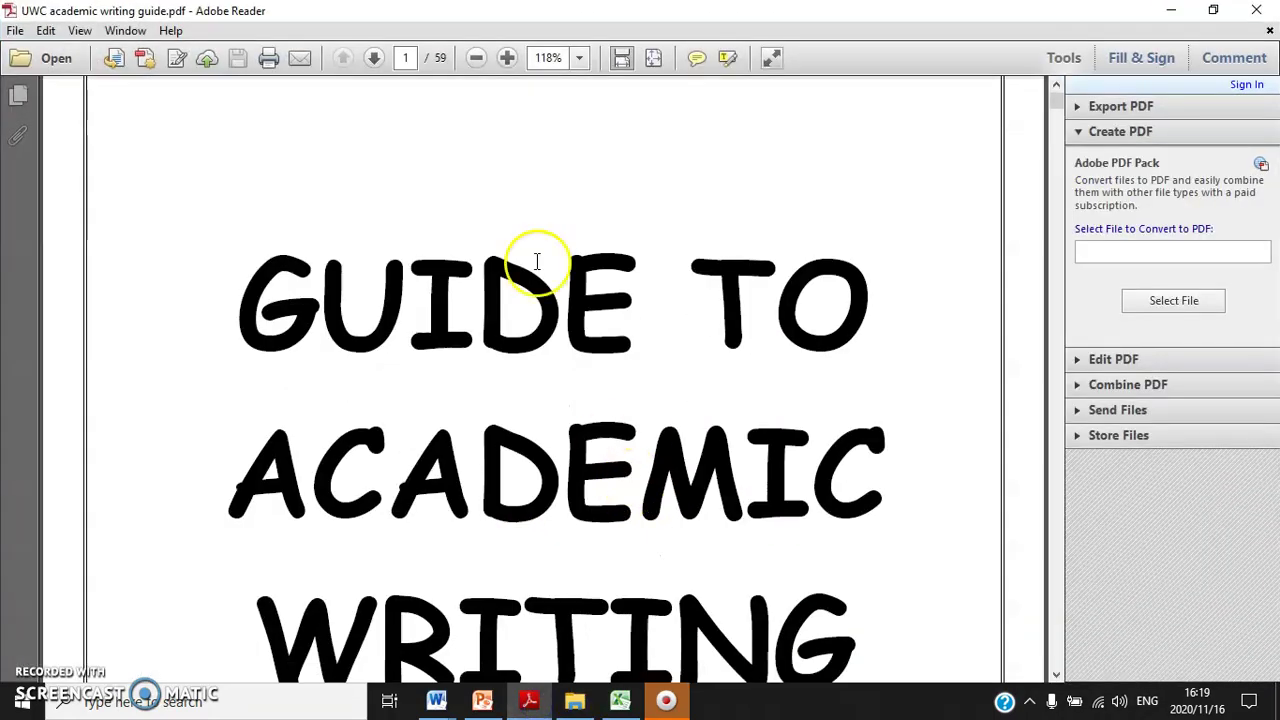
Step: Skim the academic writing guide from its cover to the contents page, and close the document
click(473, 57)
click(473, 57)
scroll(630, 400, down, 8)
scroll(633, 412, up, 5)
scroll(609, 414, down, 7)
scroll(591, 406, up, 6)
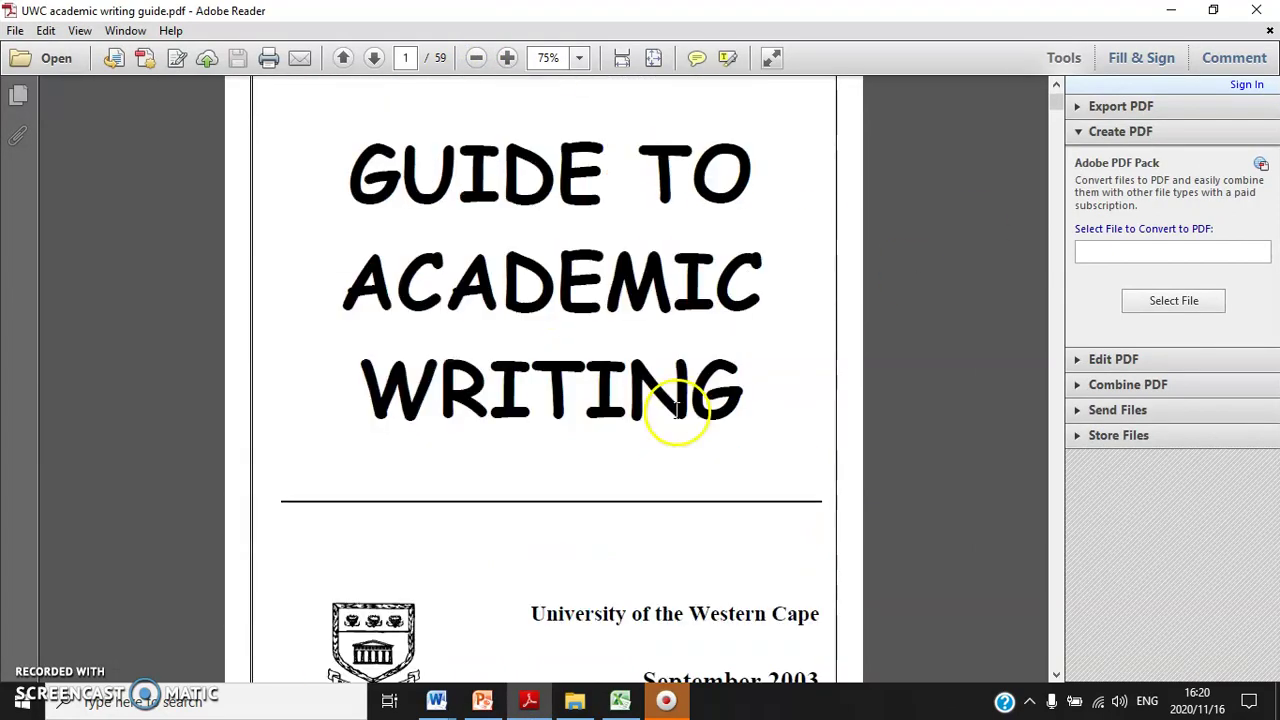
scroll(677, 410, up, 1)
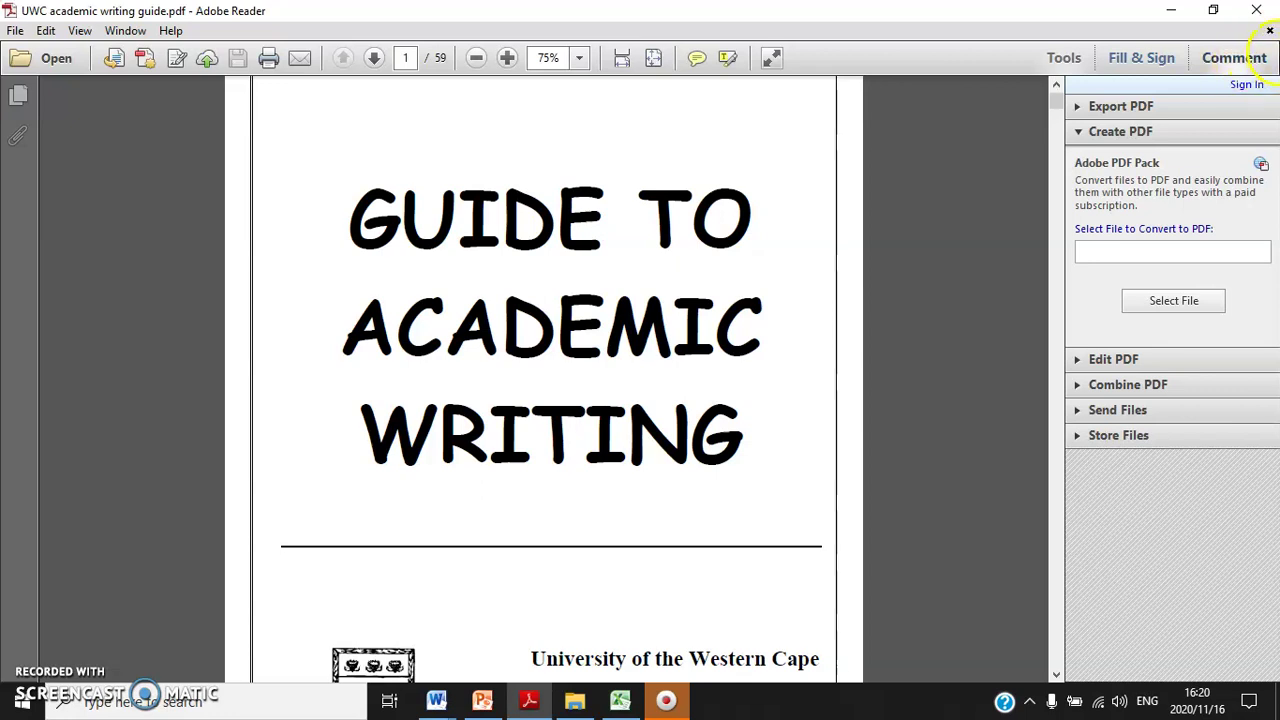
click(476, 57)
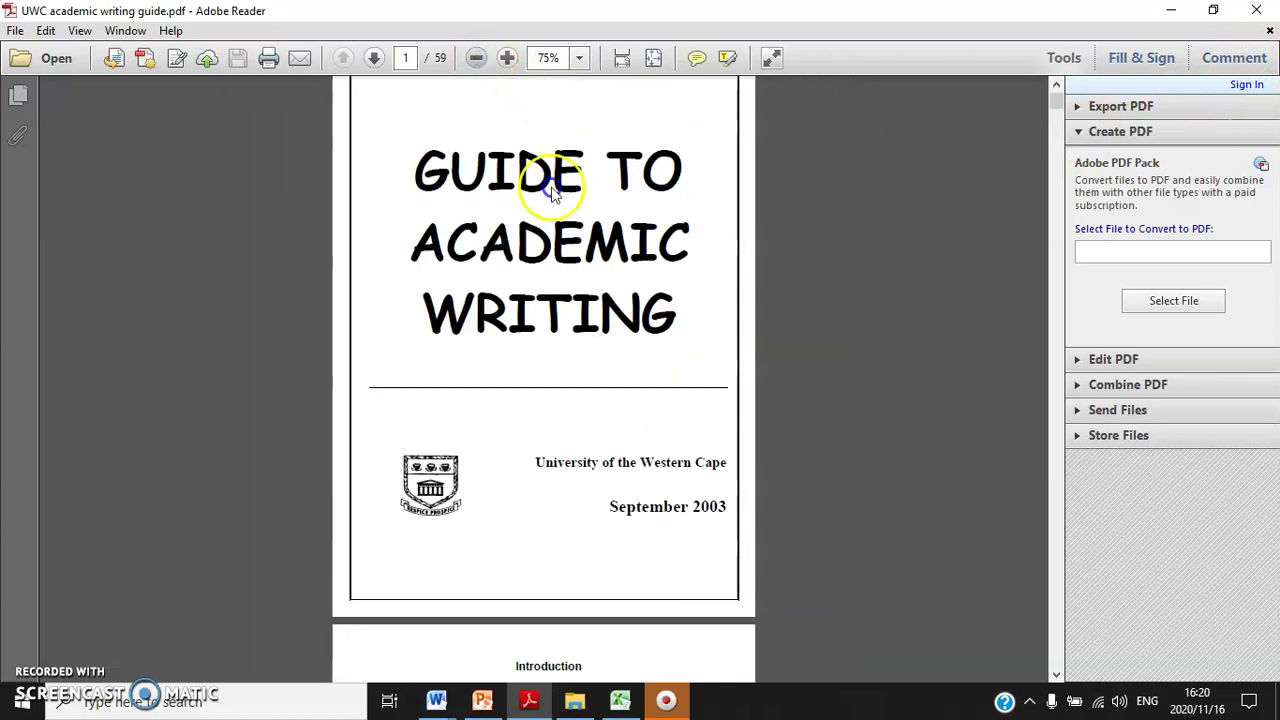
scroll(560, 250, down, 5)
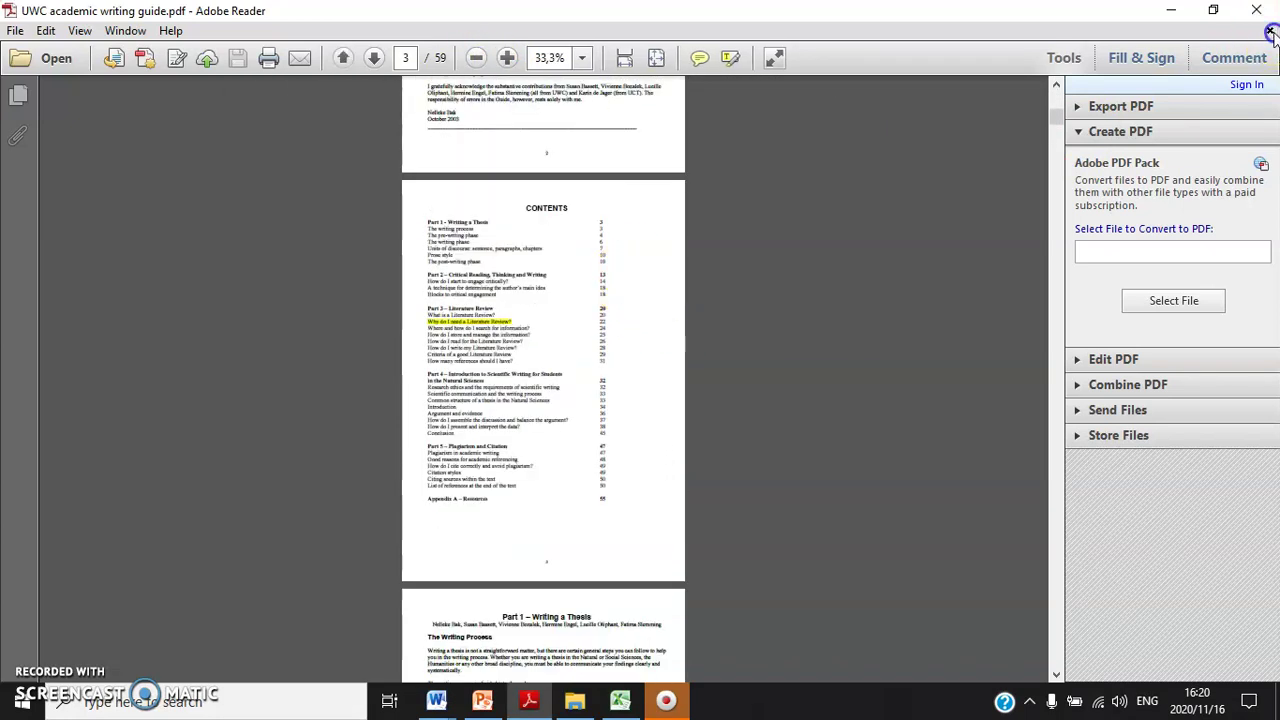
key(ctrl+w)
Step: Return to the Lecture 10 folder and open the UWC thesis guide PDF
click(575, 700)
click(278, 230)
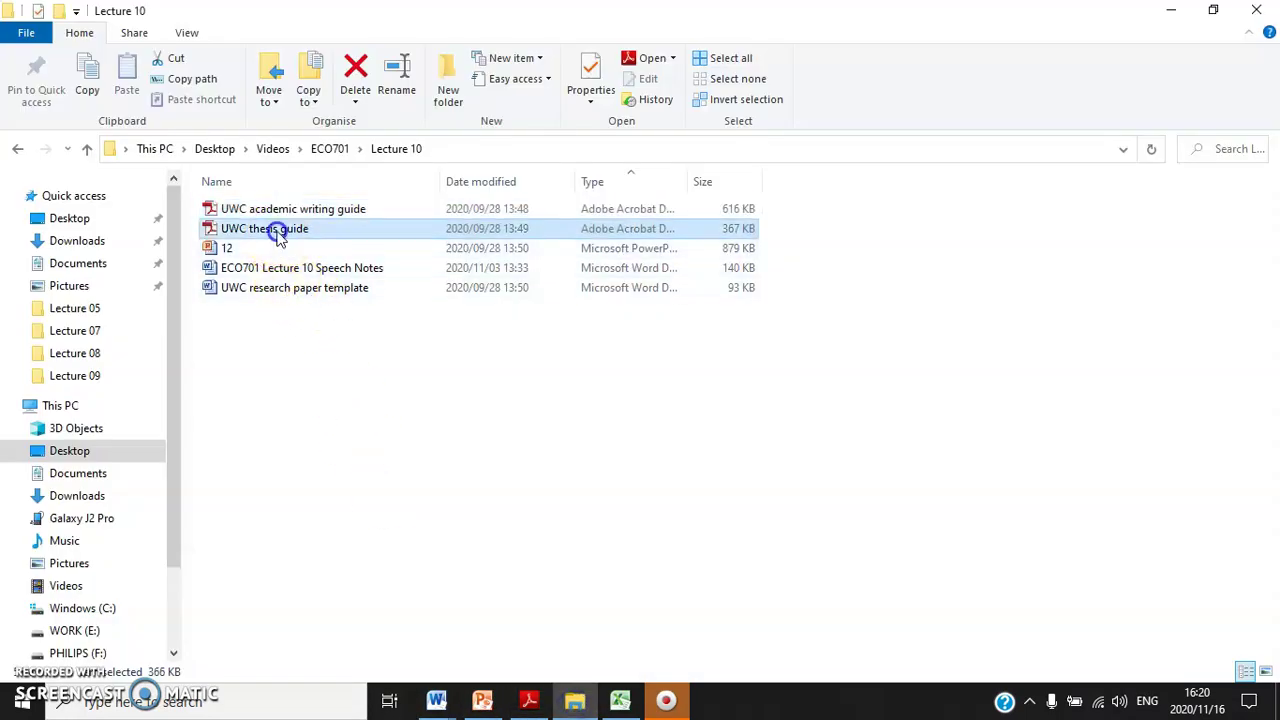
double_click(278, 230)
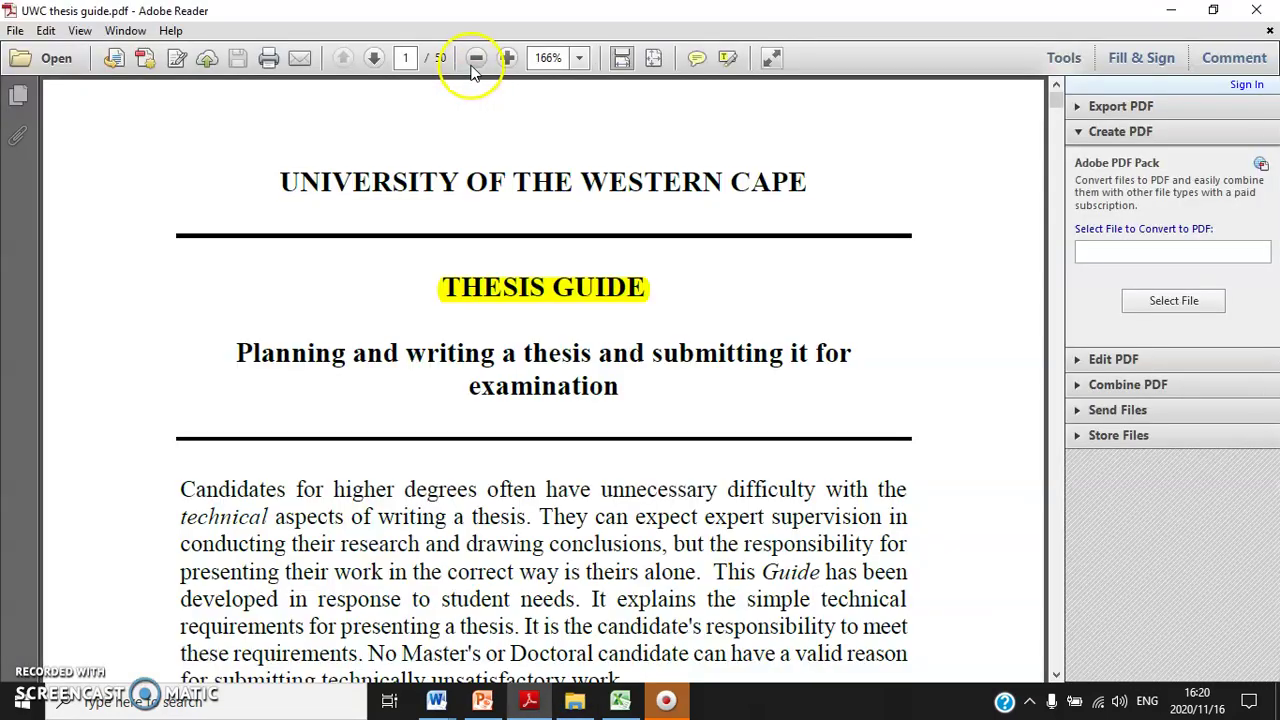
Step: Skim the thesis guide's opening pages up to the list of required thesis parts, and close the document
click(476, 58)
click(476, 58)
click(476, 58)
scroll(590, 420, down, 10)
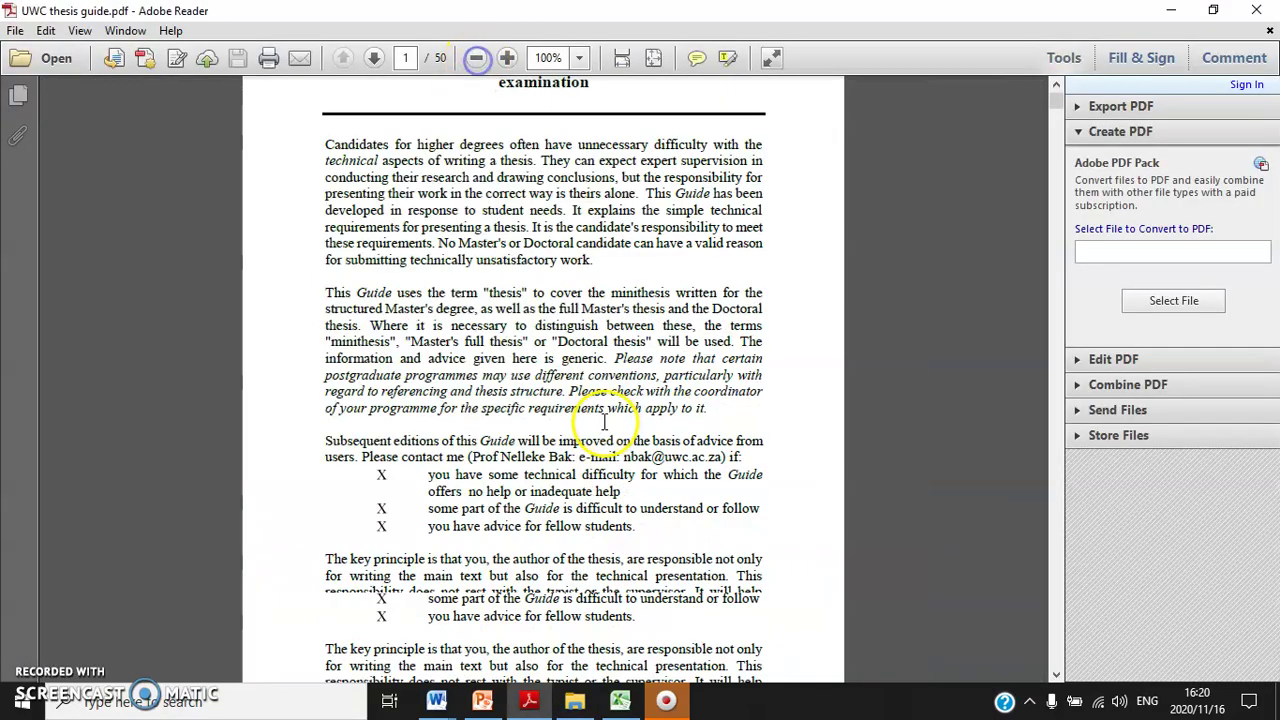
scroll(590, 430, down, 20)
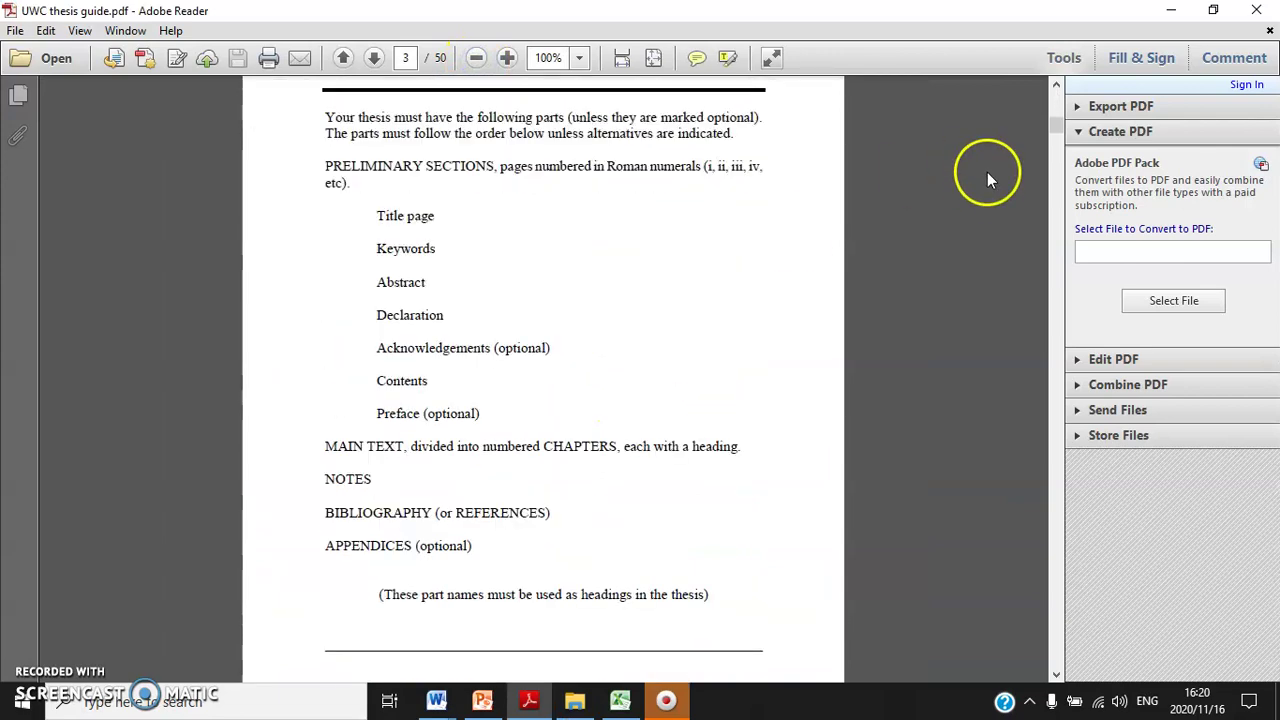
drag(1054, 135, 1058, 108)
click(1270, 31)
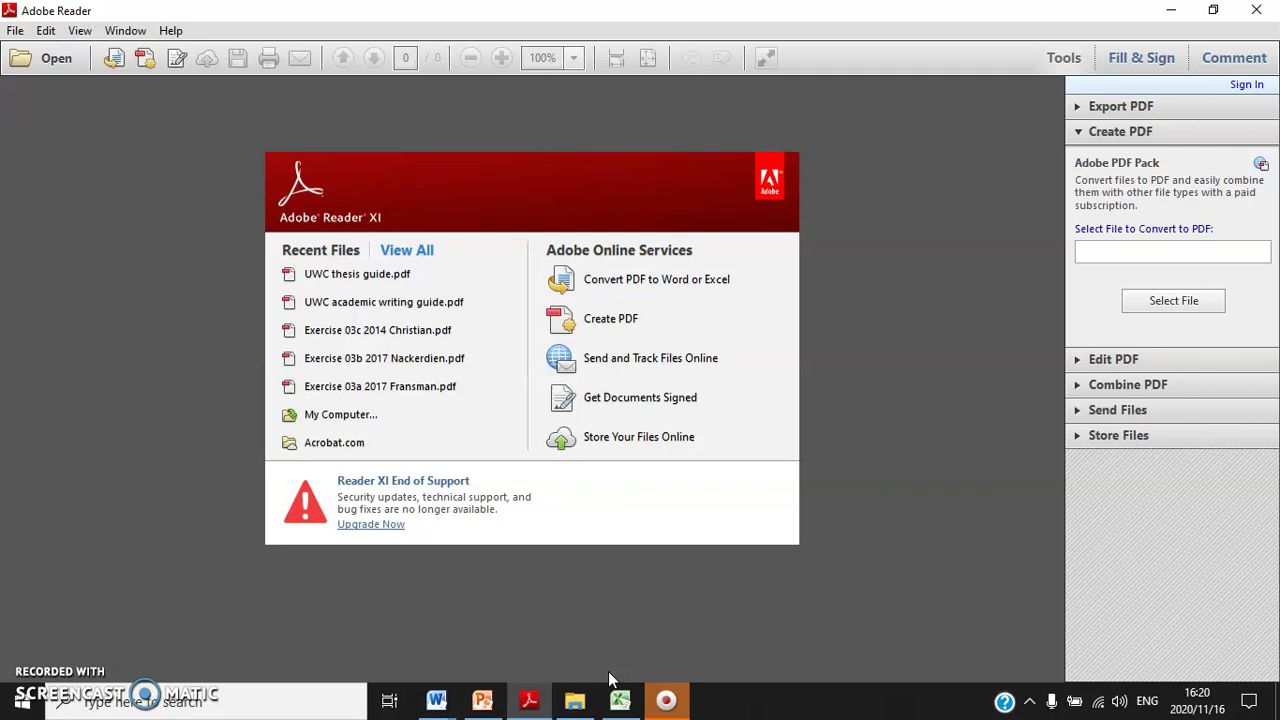
Step: Open the UWC research paper template from the Lecture 10 folder in Word
click(575, 700)
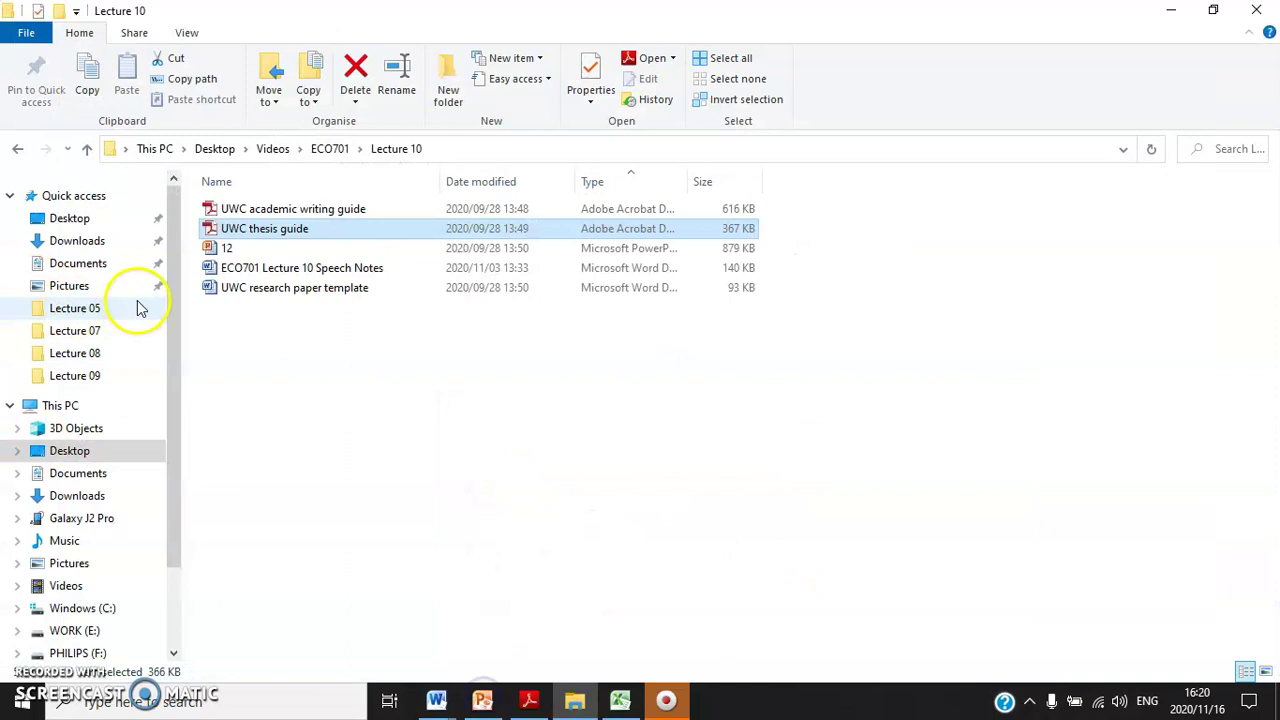
click(271, 289)
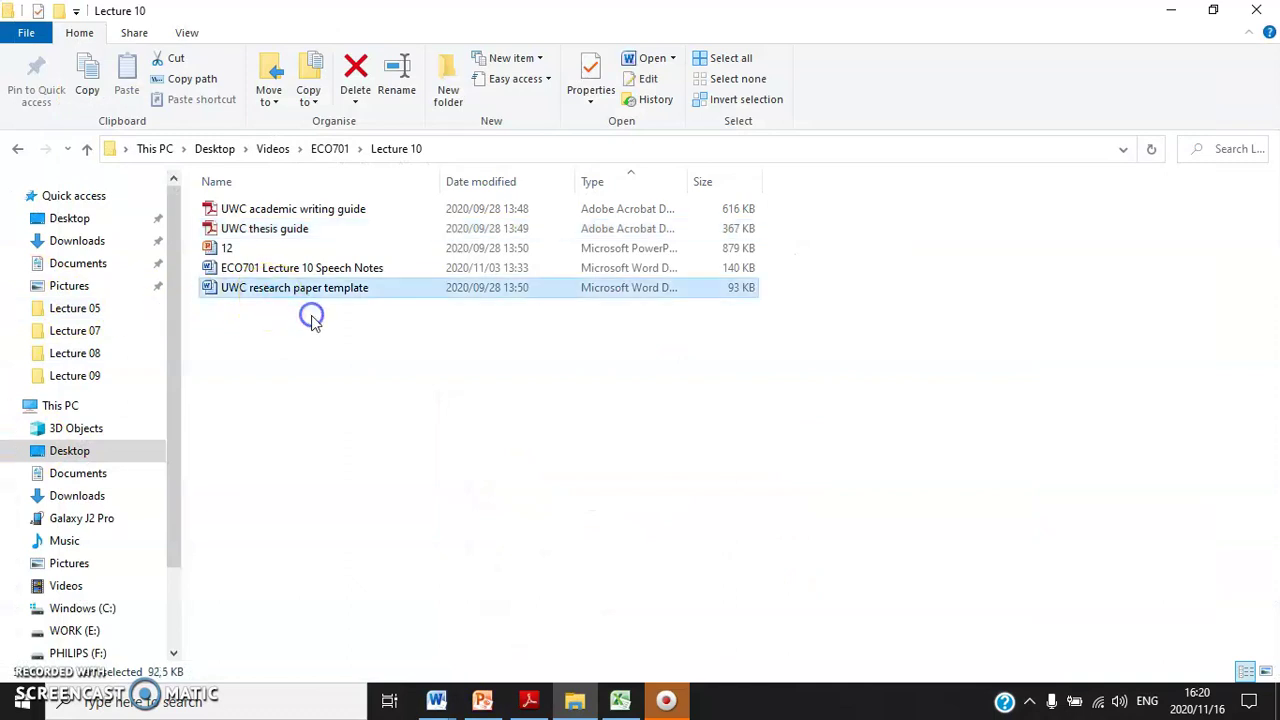
mouse_move(440, 698)
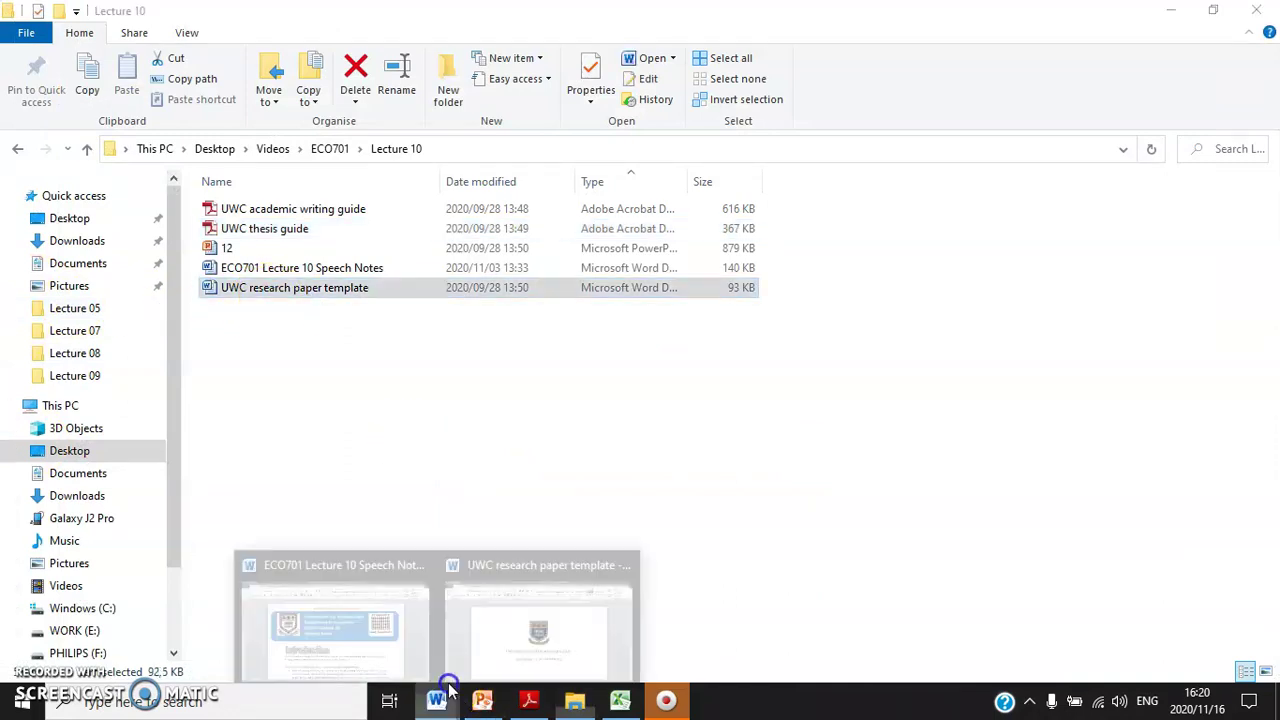
click(537, 624)
Step: Examine the template's title page from the university heading down to the supervisor and date lines
scroll(608, 493, down, 3)
scroll(766, 486, up, 3)
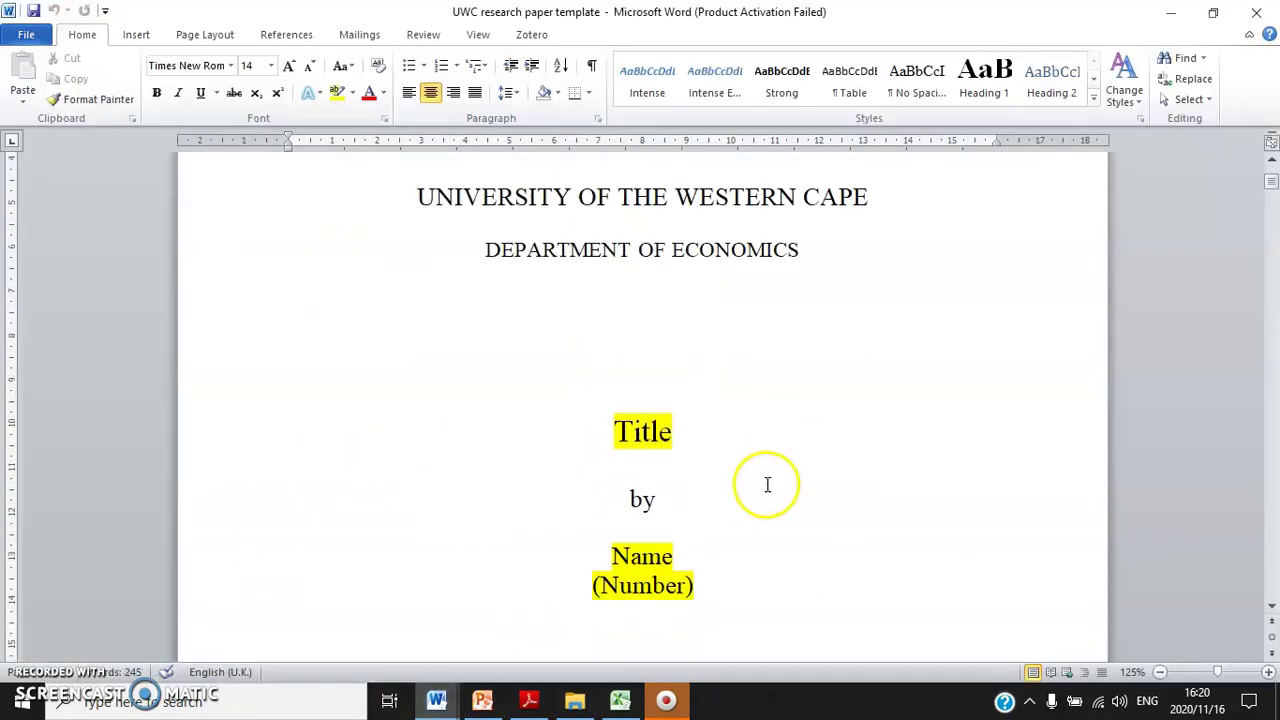
scroll(760, 470, down, 3)
scroll(761, 478, down, 3)
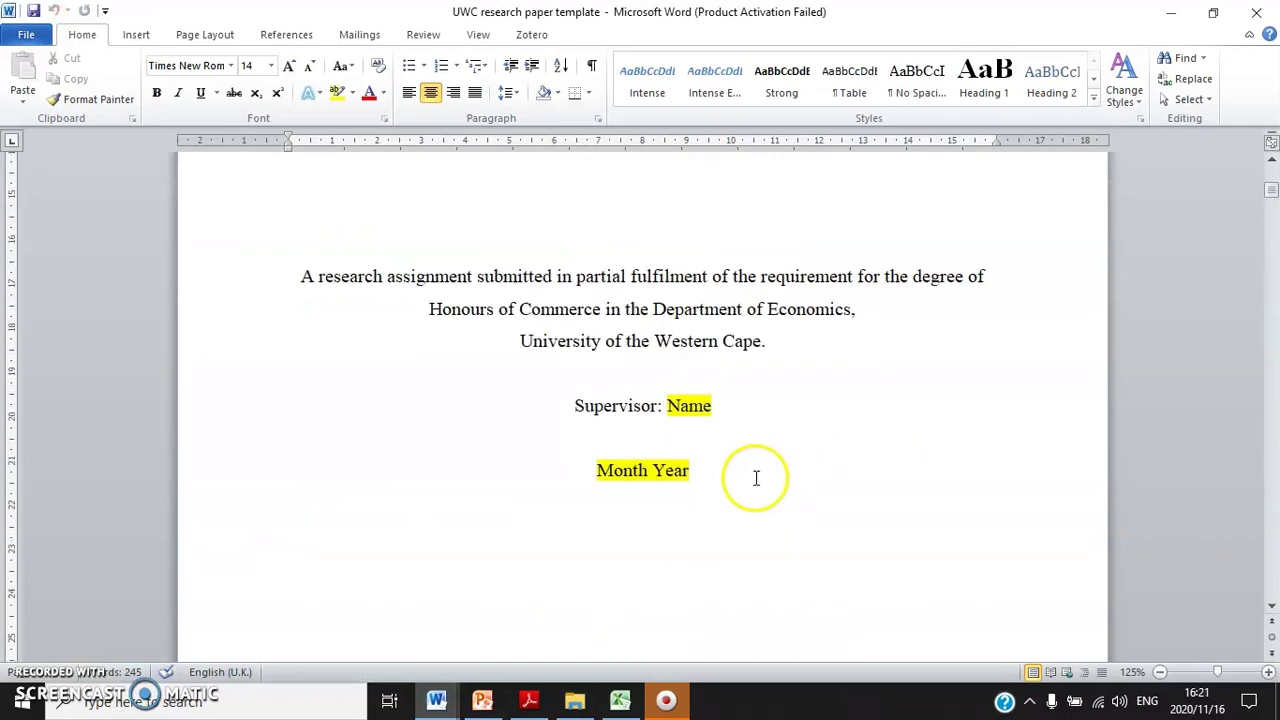
scroll(757, 477, down, 5)
scroll(711, 469, up, 8)
scroll(725, 400, up, 5)
scroll(720, 357, down, 7)
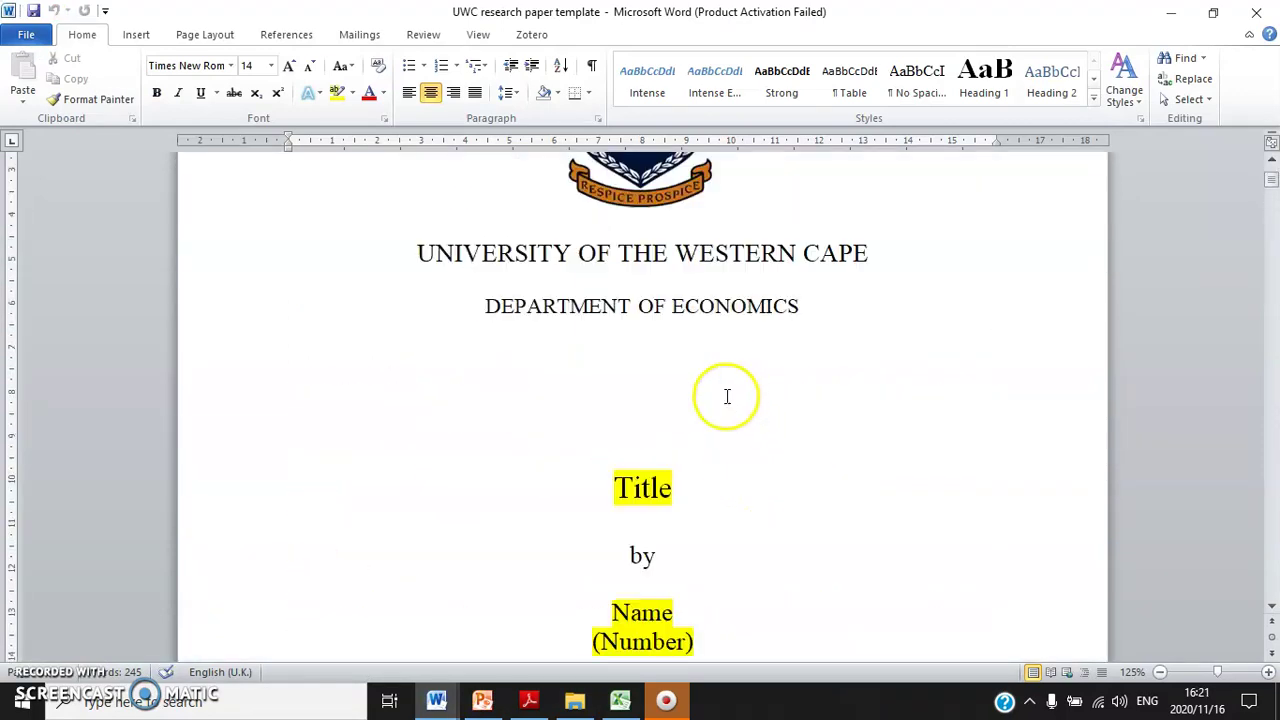
scroll(761, 310, down, 7)
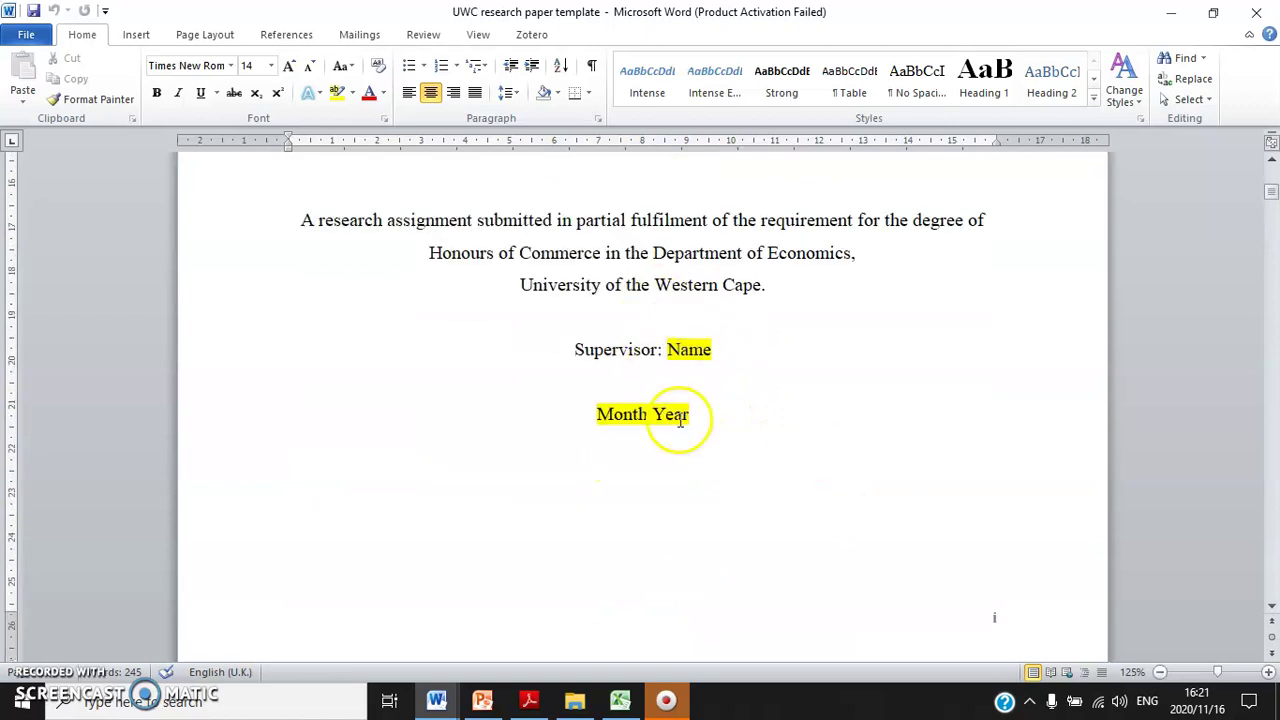
scroll(688, 407, up, 7)
scroll(688, 407, up, 3)
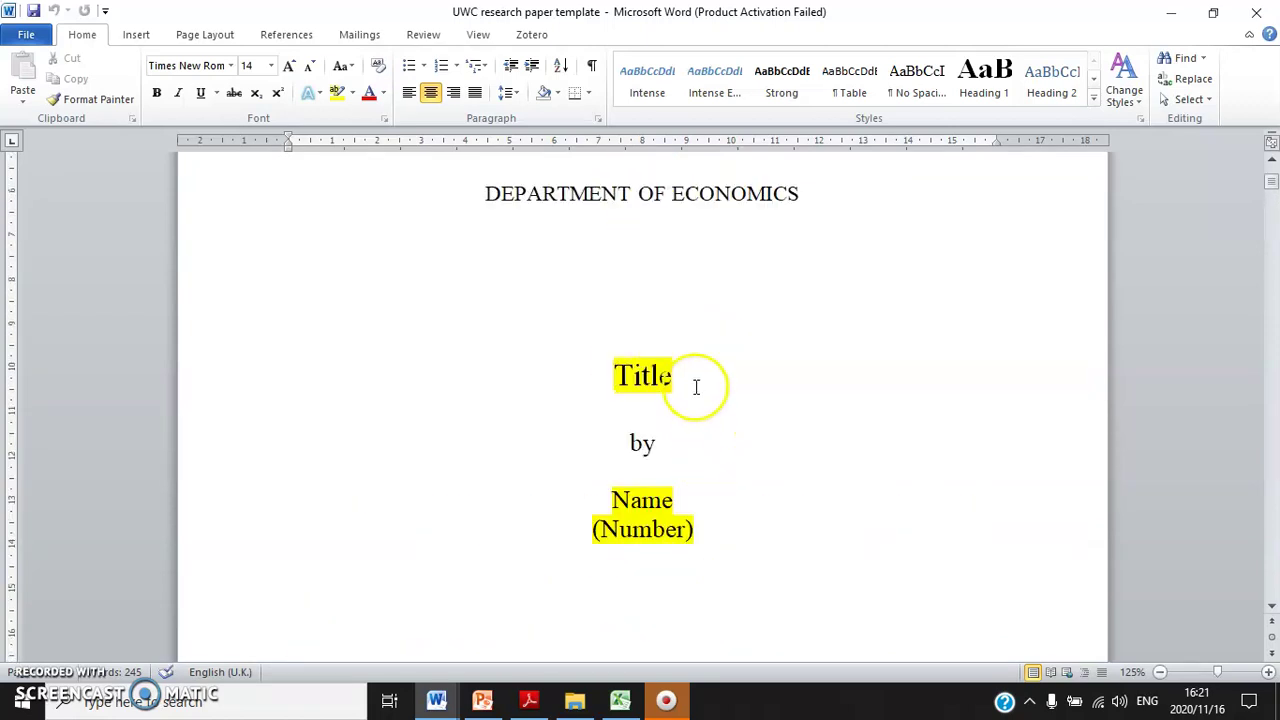
Step: Select the Title placeholder and the Name (Number) placeholders on the title page in turn
drag(694, 380, 617, 380)
drag(720, 517, 560, 477)
click(703, 537)
drag(703, 537, 560, 503)
Step: Select the Month Year placeholder beneath the supervisor line on the title page
scroll(600, 510, down, 4)
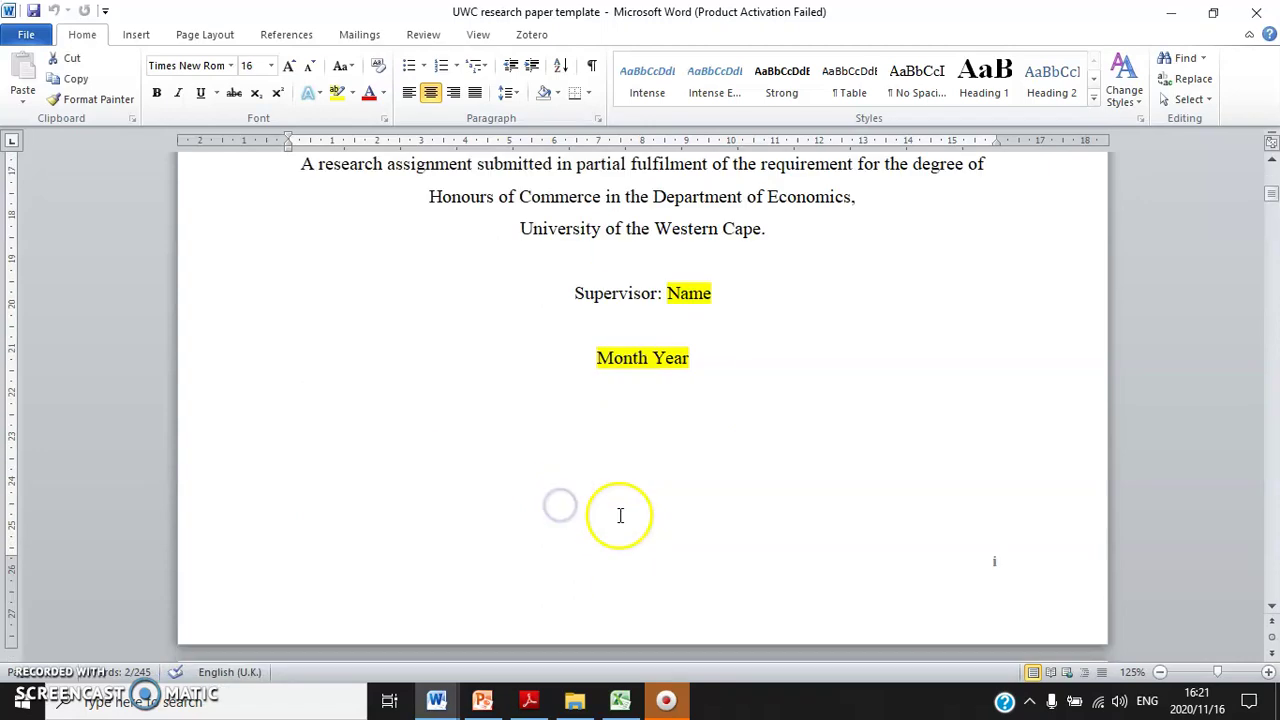
drag(721, 343, 577, 374)
click(674, 392)
drag(651, 357, 537, 362)
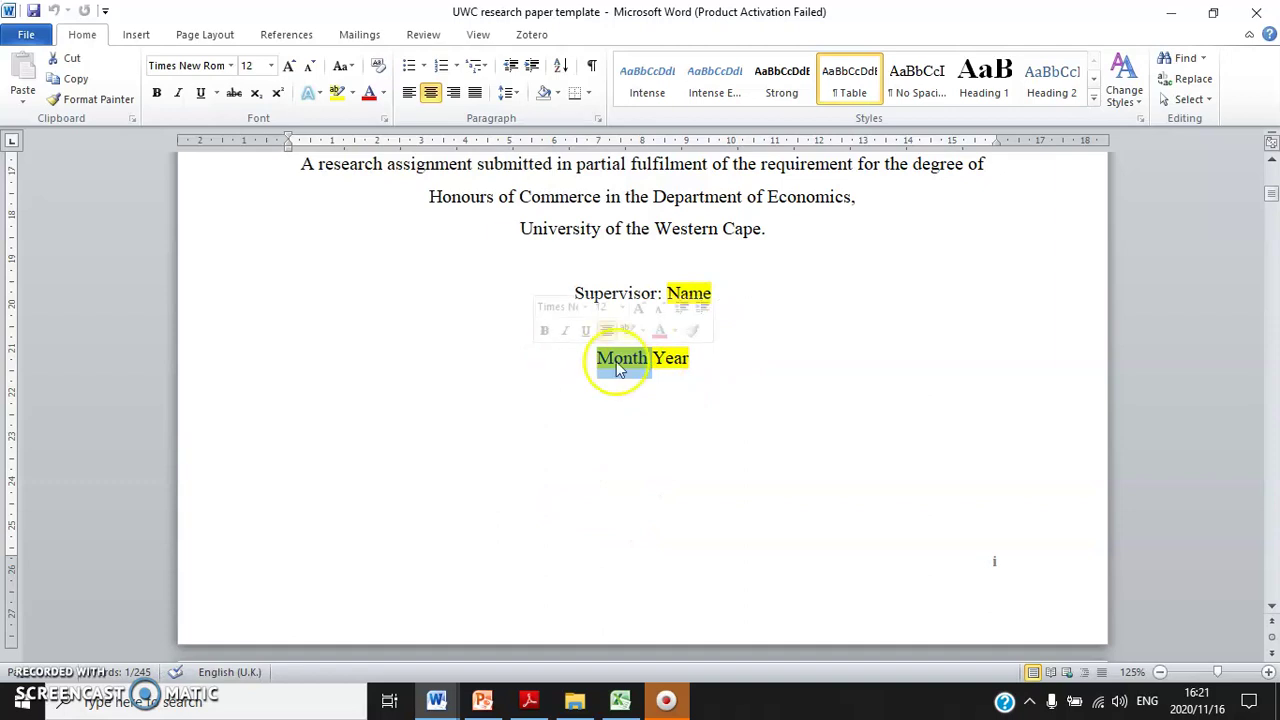
Step: Review the Declaration page, and point out the ONE PAGE MAXIMUM note on the Abstract page by selecting it
scroll(637, 380, down, 6)
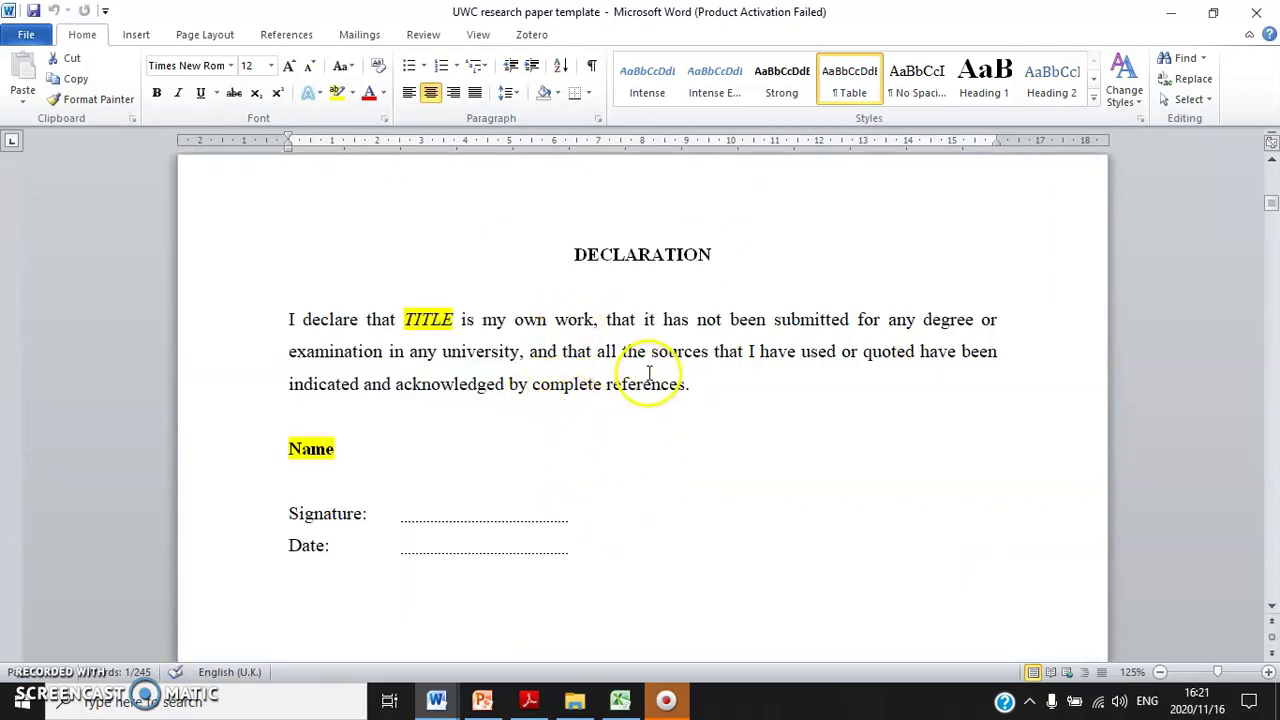
scroll(643, 431, down, 5)
scroll(639, 442, down, 10)
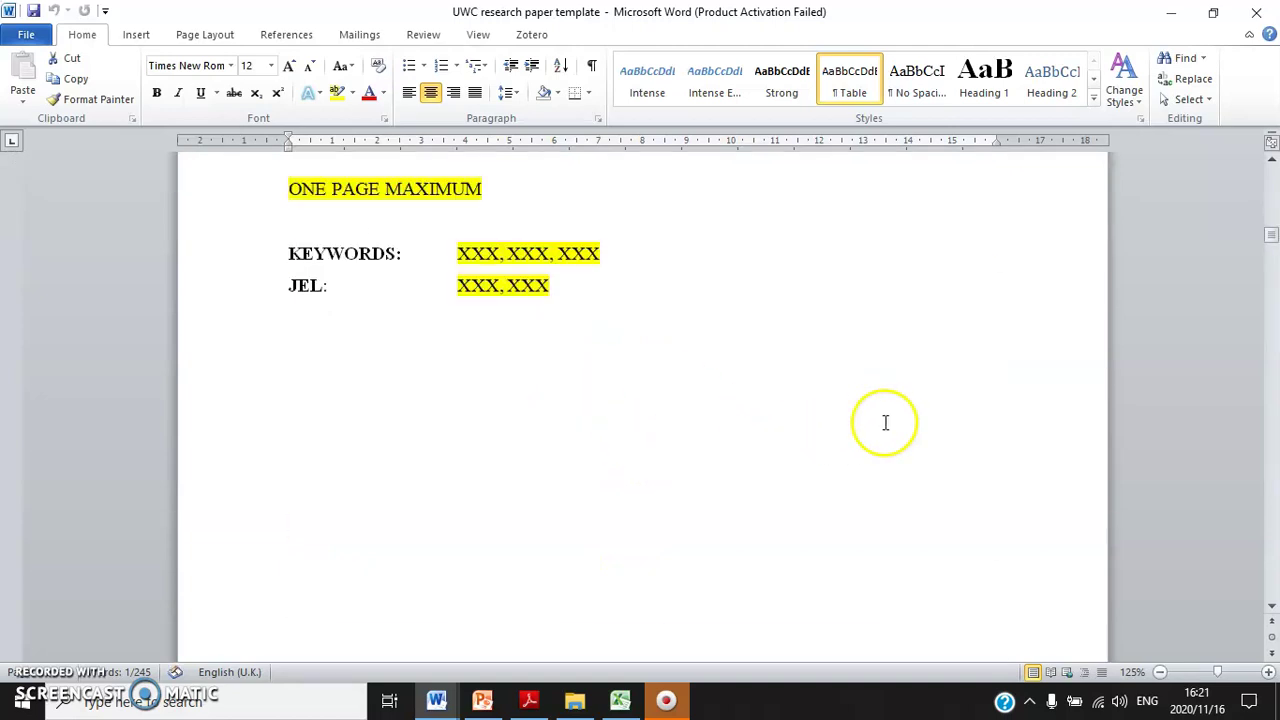
scroll(886, 423, up, 3)
click(486, 360)
drag(415, 366, 263, 366)
click(575, 385)
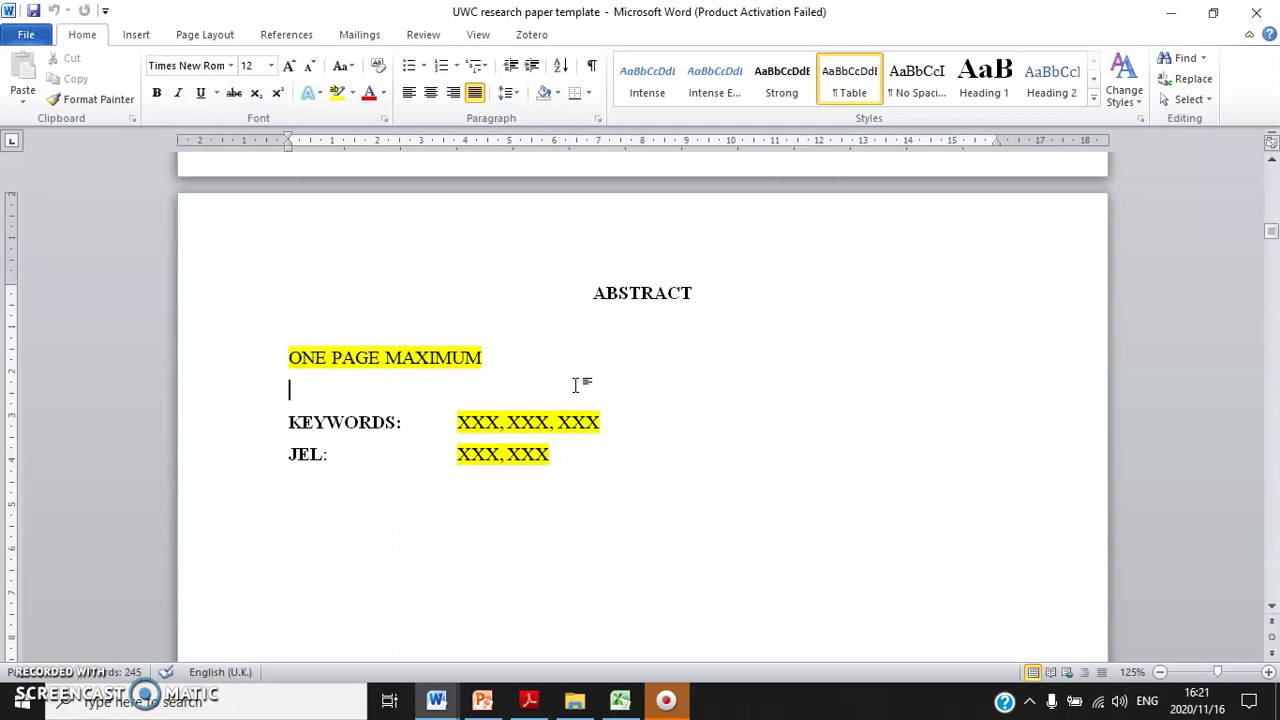
click(570, 386)
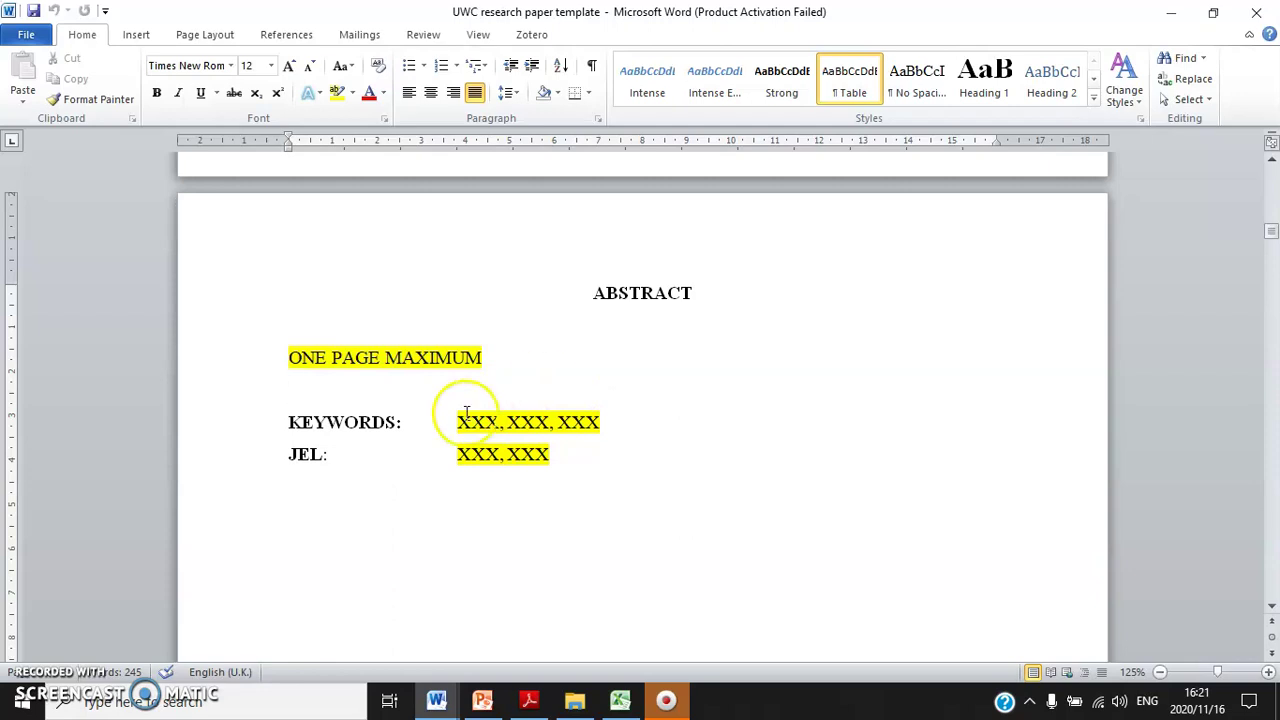
Step: Select the keyword placeholders and the JEL label below the abstract in turn
scroll(466, 412, down, 3)
drag(629, 254, 500, 254)
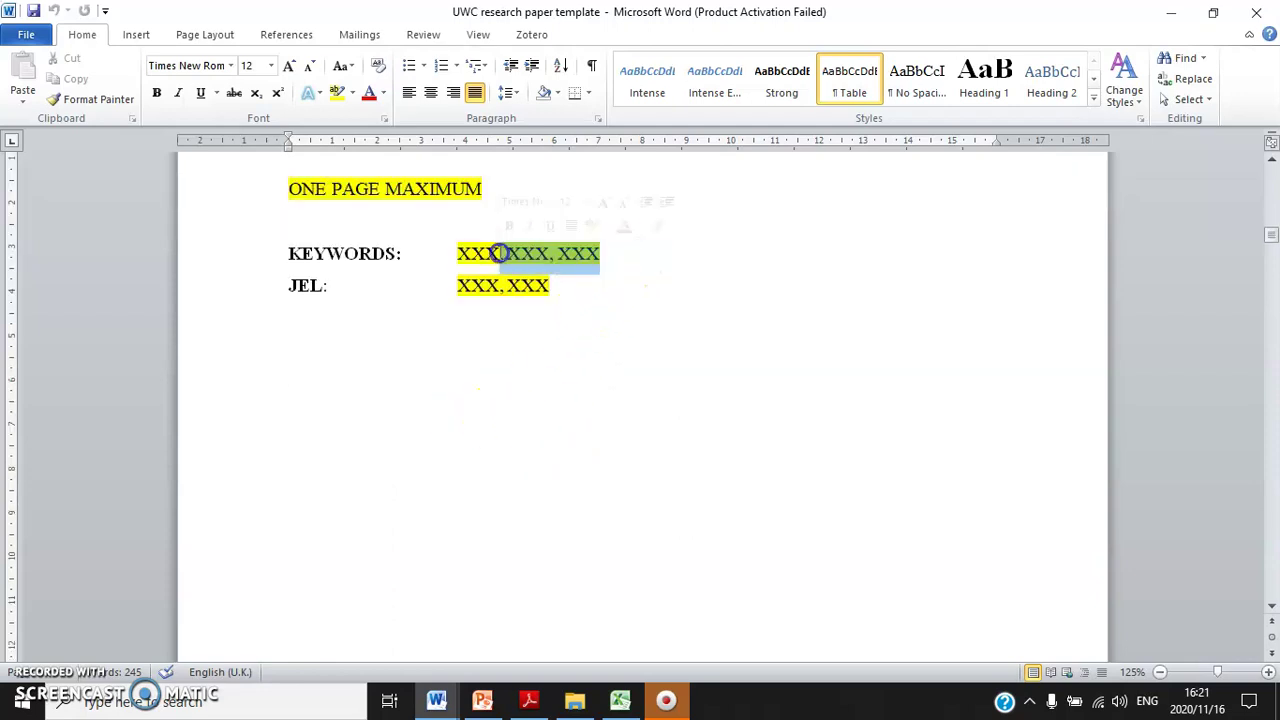
drag(335, 287, 266, 289)
click(346, 297)
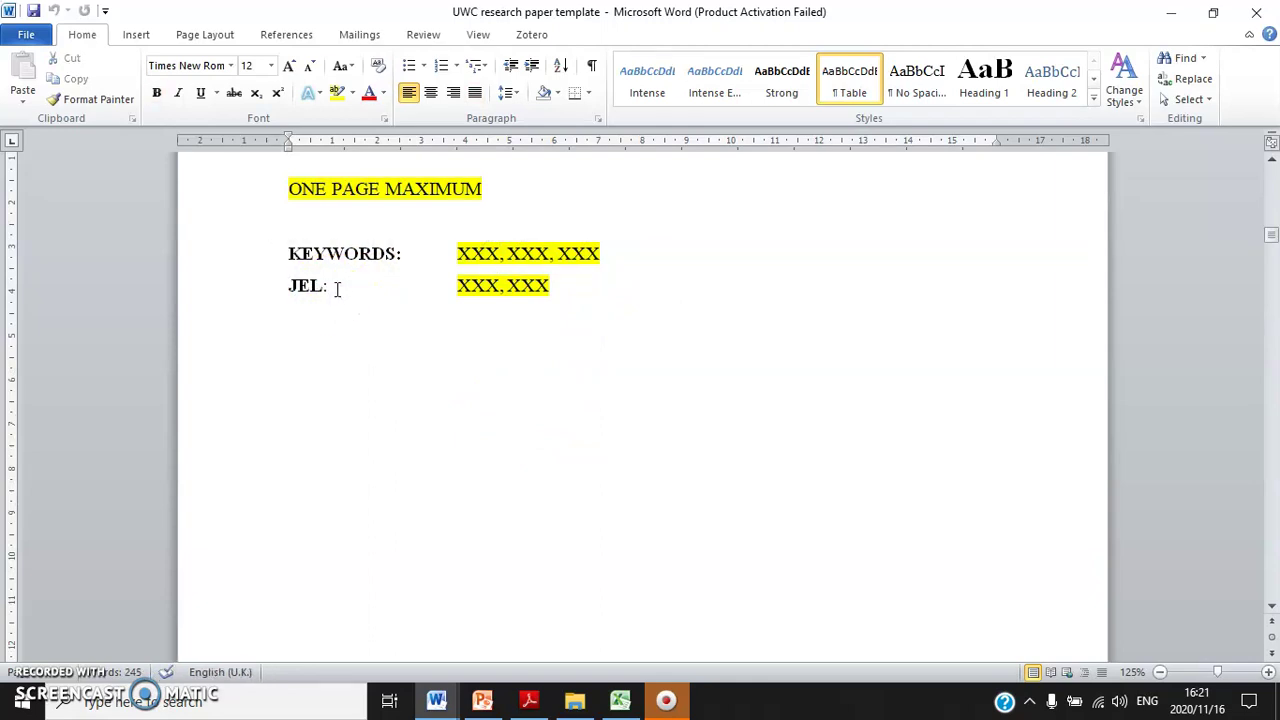
Step: Review the Acknowledgements page, placing the cursor on the blank line below the ONE PAGE MAXIMUM note
scroll(340, 270, down, 20)
click(529, 369)
scroll(528, 366, down, 2)
scroll(528, 366, up, 3)
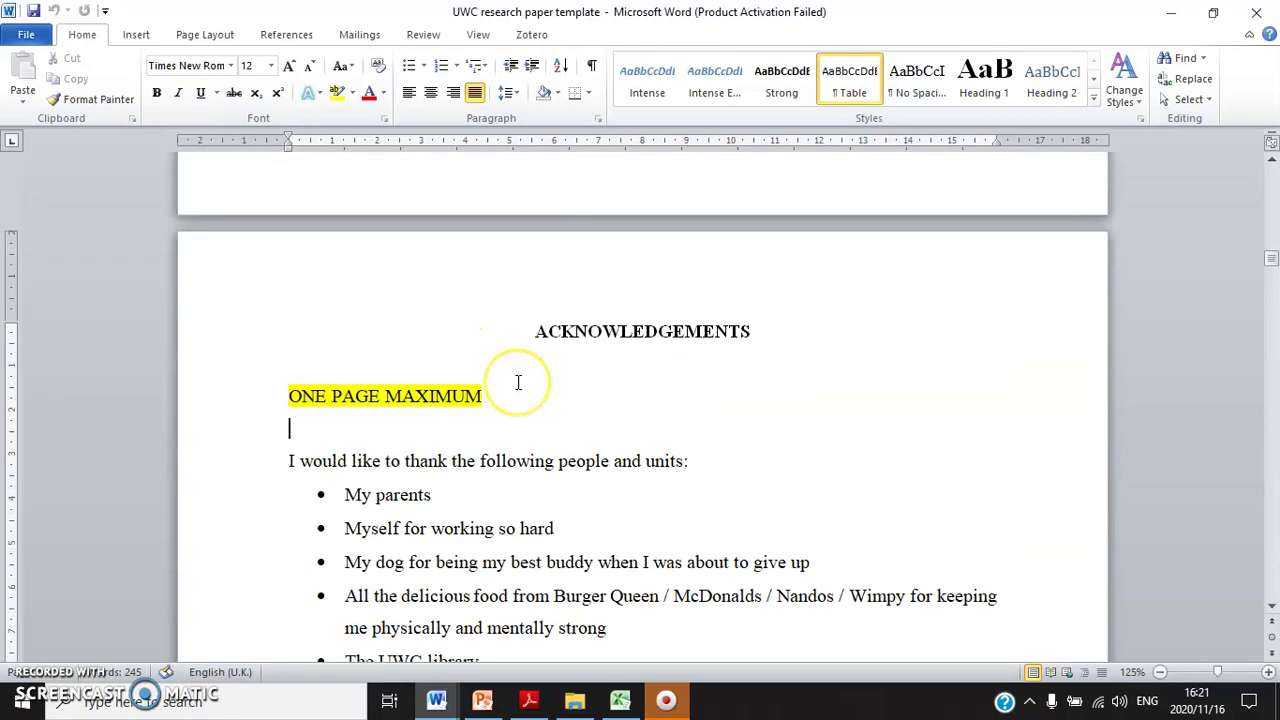
scroll(518, 382, down, 2)
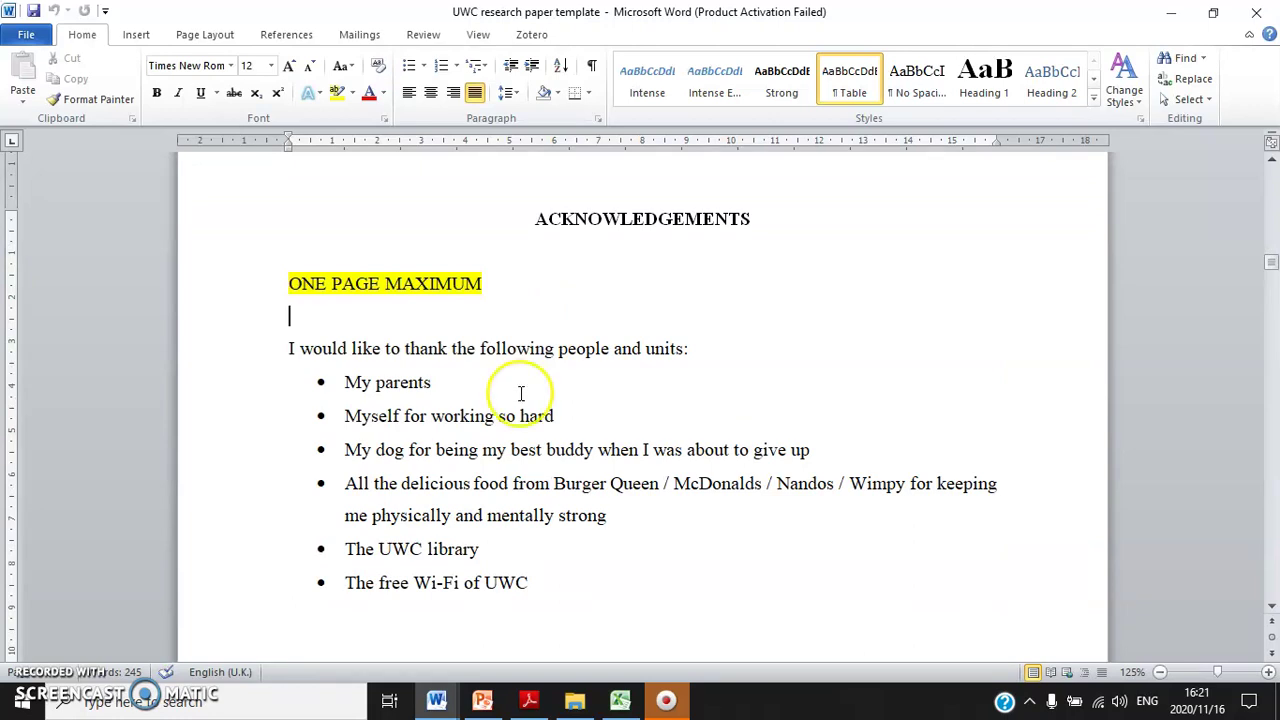
Step: Place the cursor on the empty line below the TABLE OF CONTENTS heading
scroll(520, 384, down, 20)
click(596, 363)
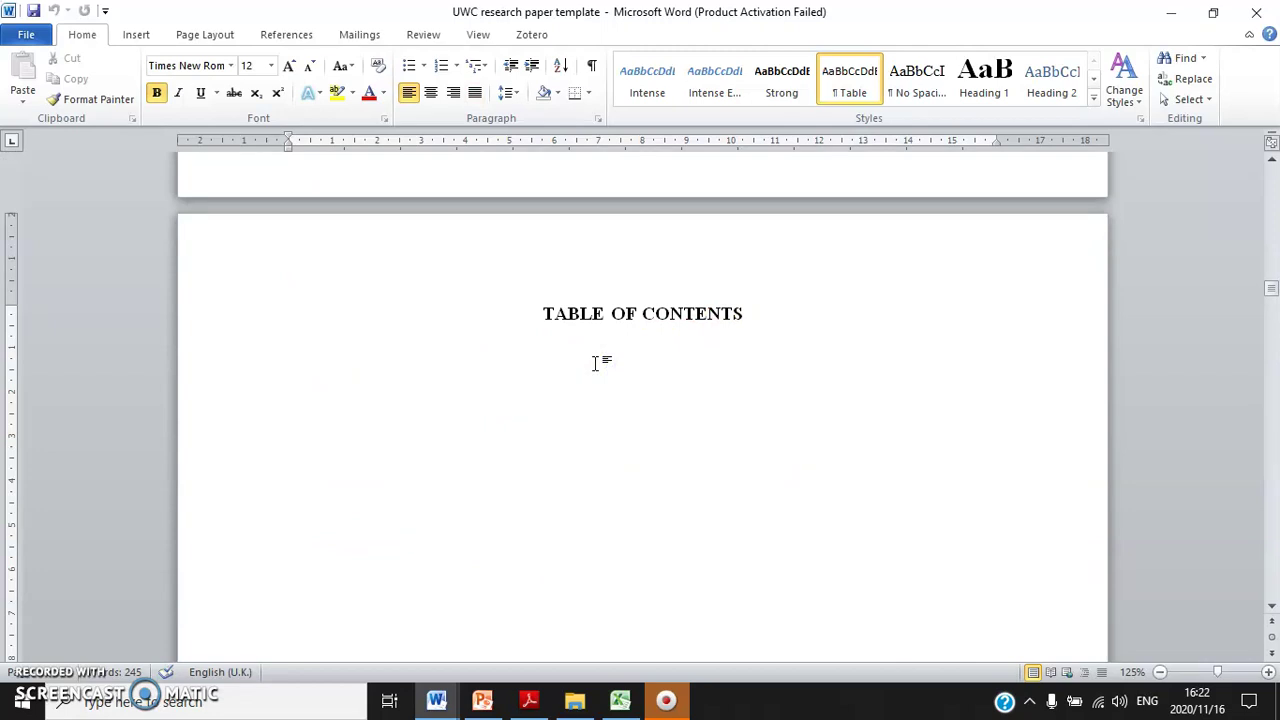
click(605, 363)
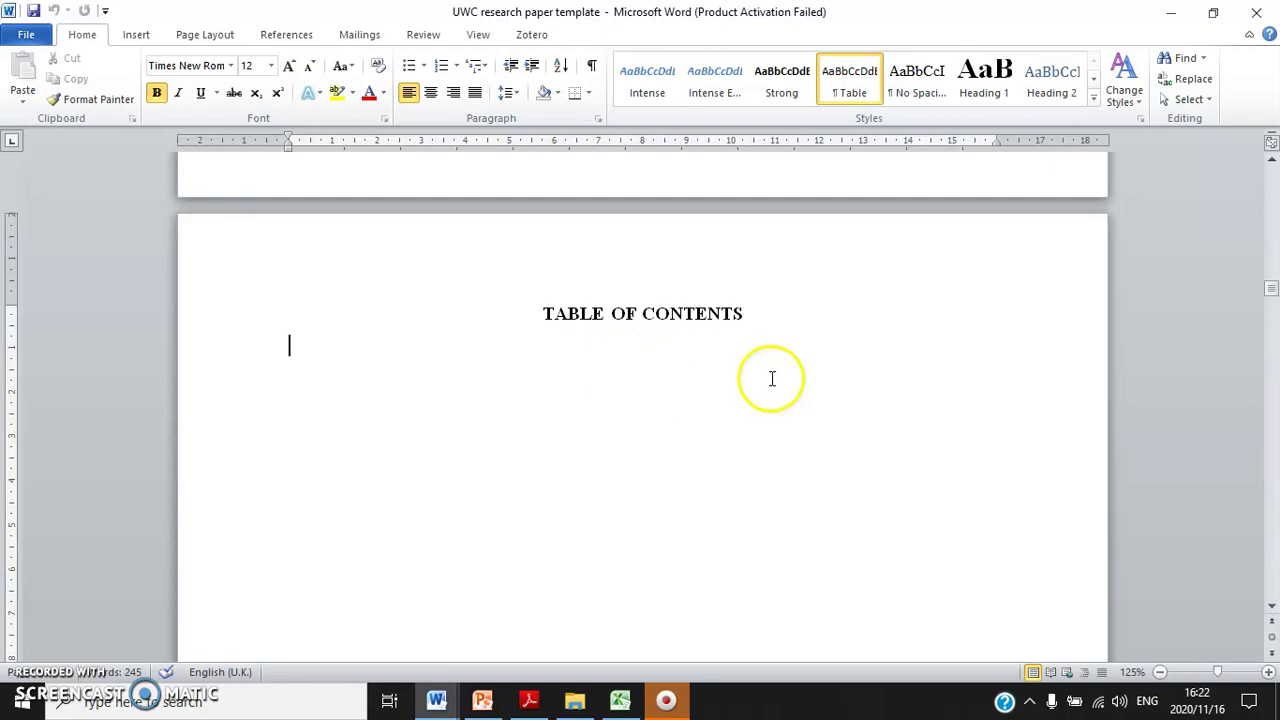
Step: Select the GDP and Stats SA entries on the List of Abbreviations page
scroll(777, 383, down, 12)
scroll(607, 449, down, 2)
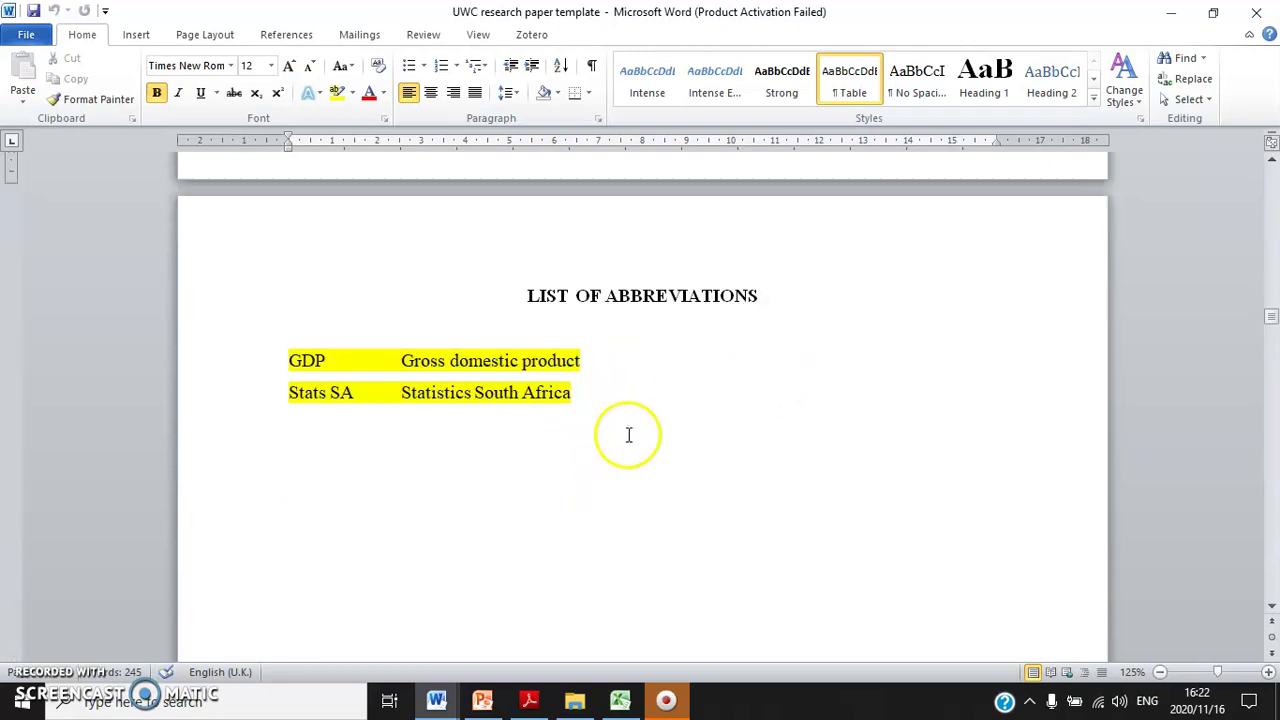
drag(608, 394, 229, 363)
drag(548, 400, 269, 369)
drag(598, 392, 251, 369)
drag(584, 408, 197, 357)
scroll(571, 437, down, 15)
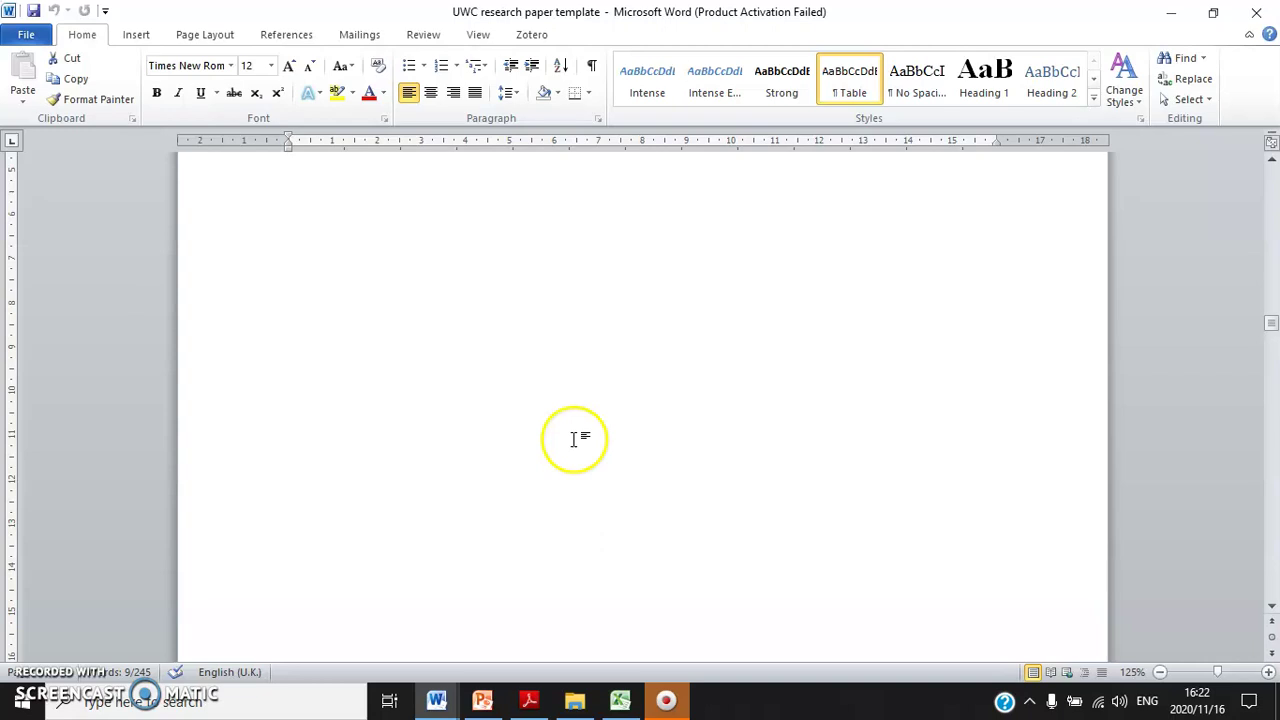
Step: Review the front-matter list pages, placing the cursor on the blank line below the LIST OF FIGURES heading
click(526, 320)
scroll(528, 329, down, 18)
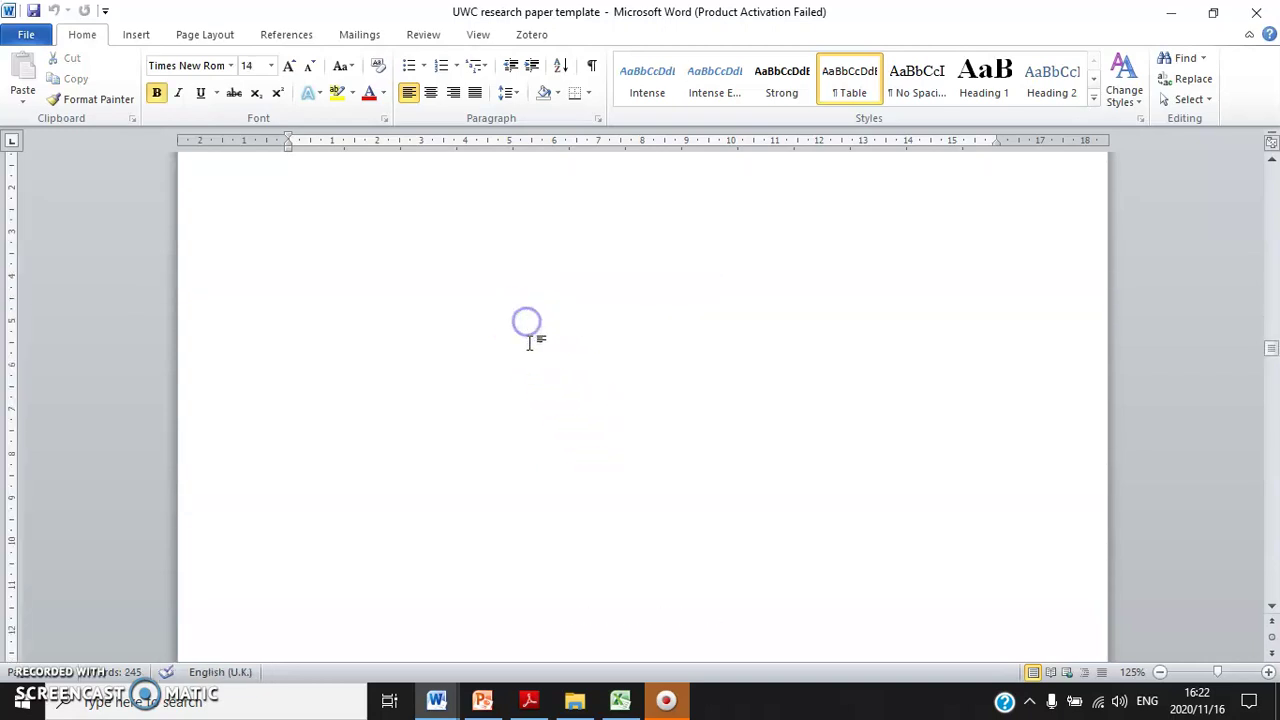
click(517, 516)
scroll(517, 516, down, 4)
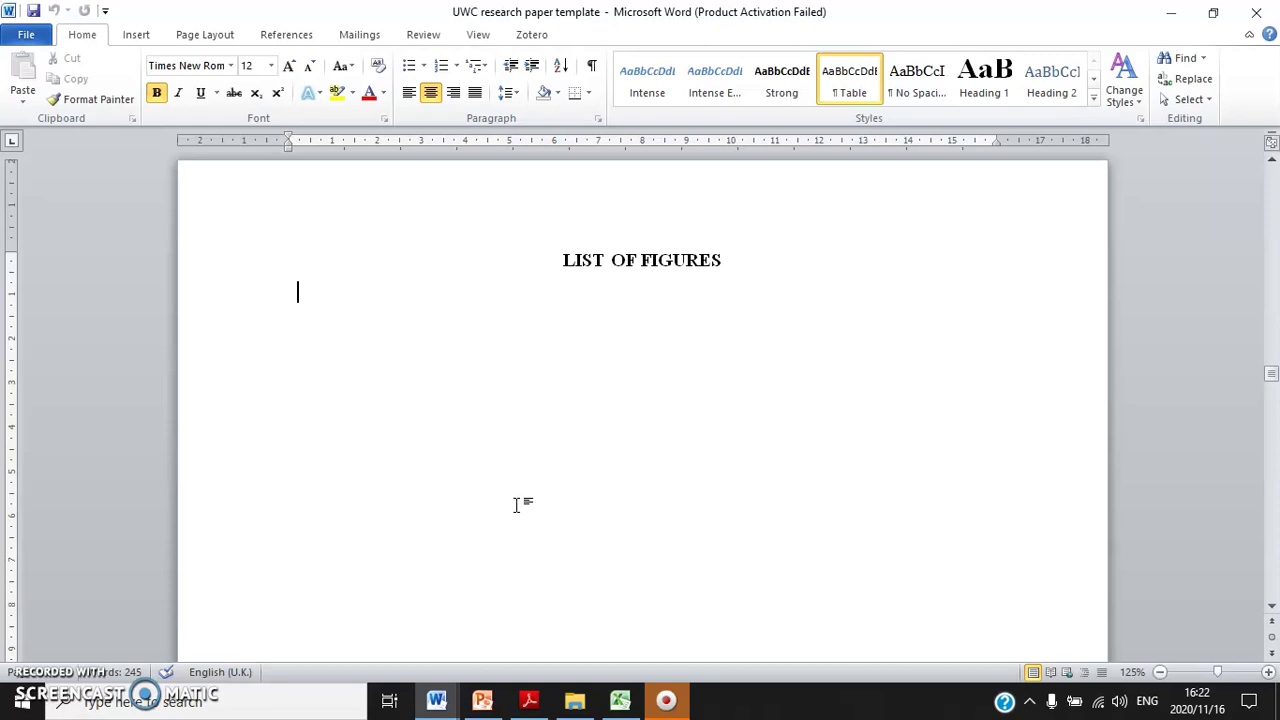
scroll(516, 505, down, 10)
click(523, 463)
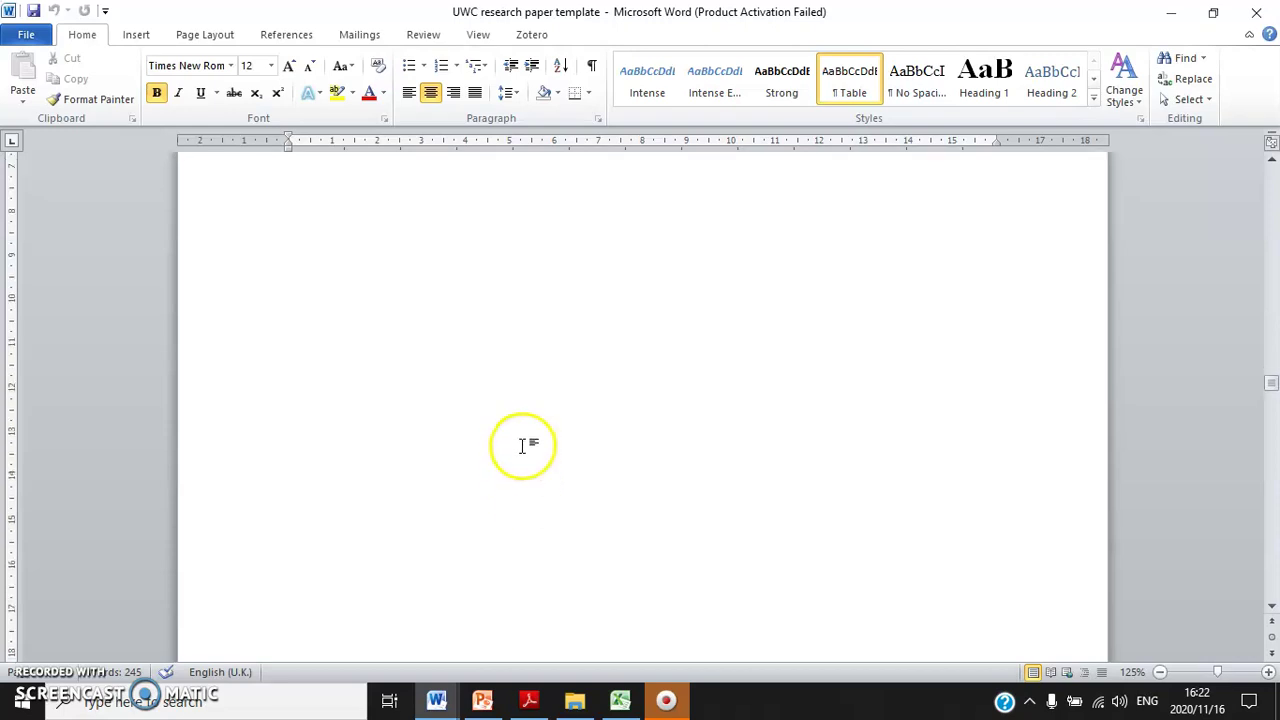
Step: Go to CHAPTER ONE: INTRODUCTION and place the cursor after the XXX placeholder under 1.3 Outline of the study
scroll(535, 435, down, 5)
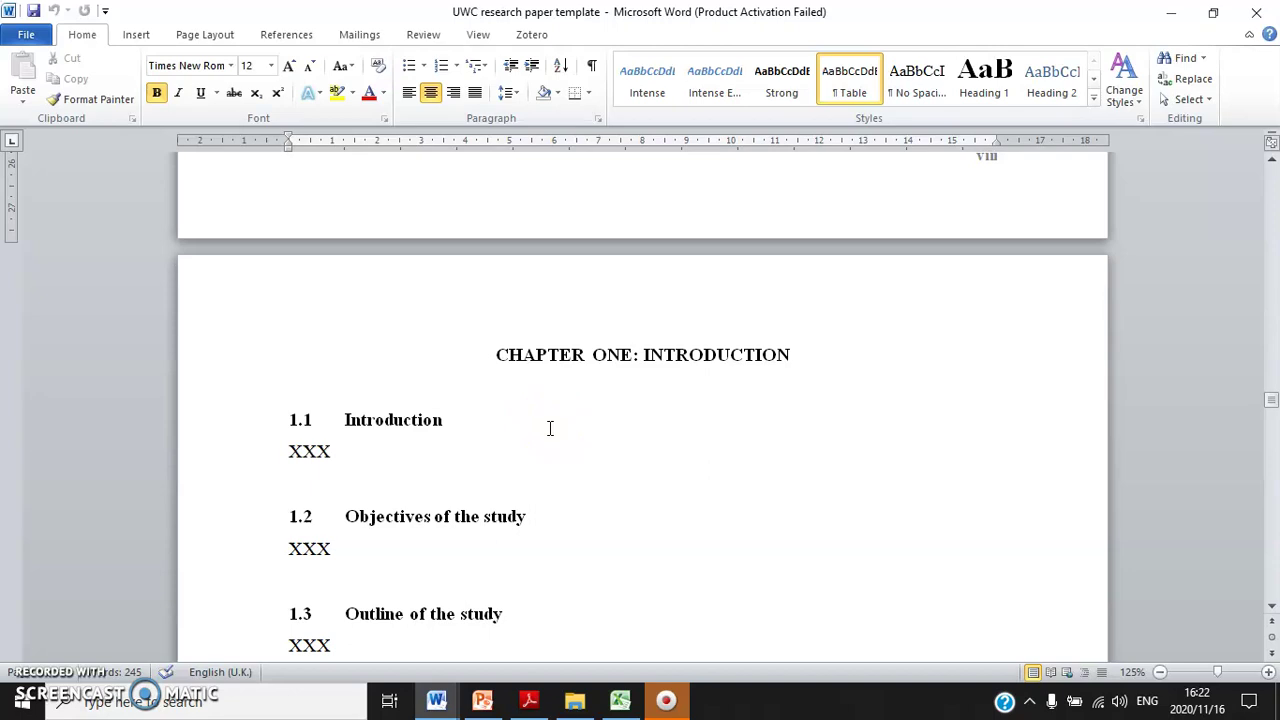
scroll(549, 428, down, 3)
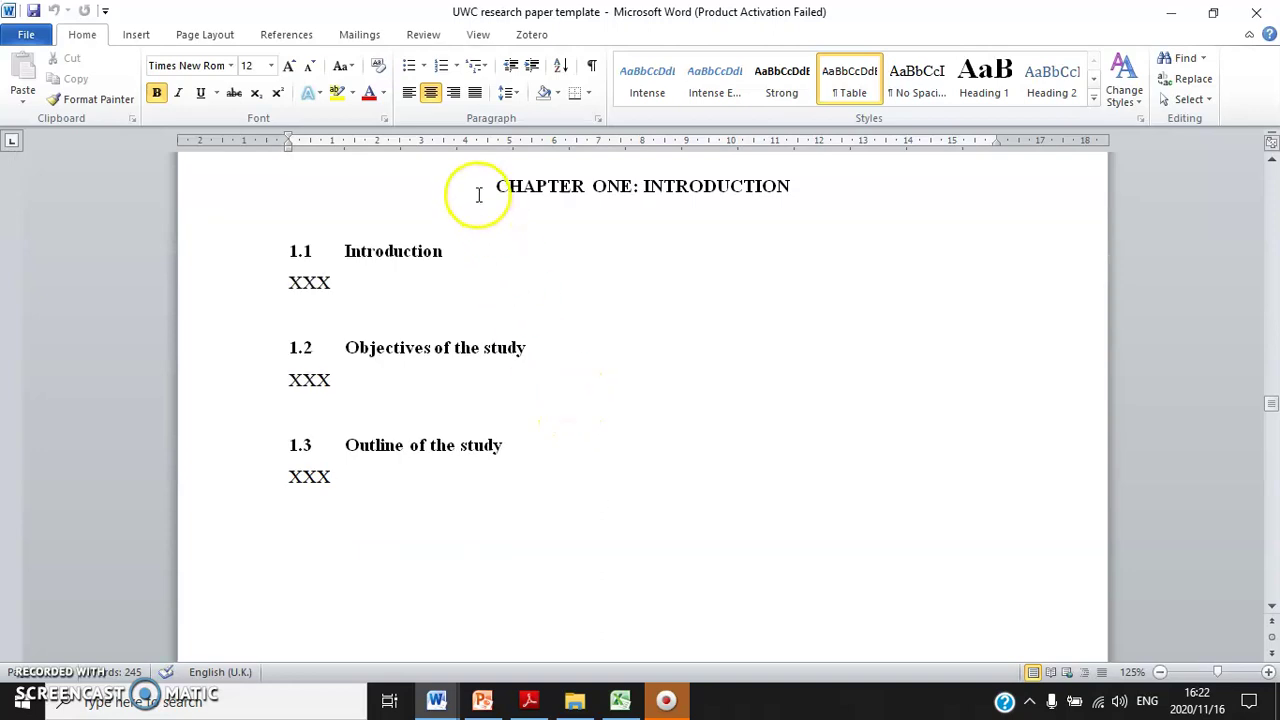
click(366, 476)
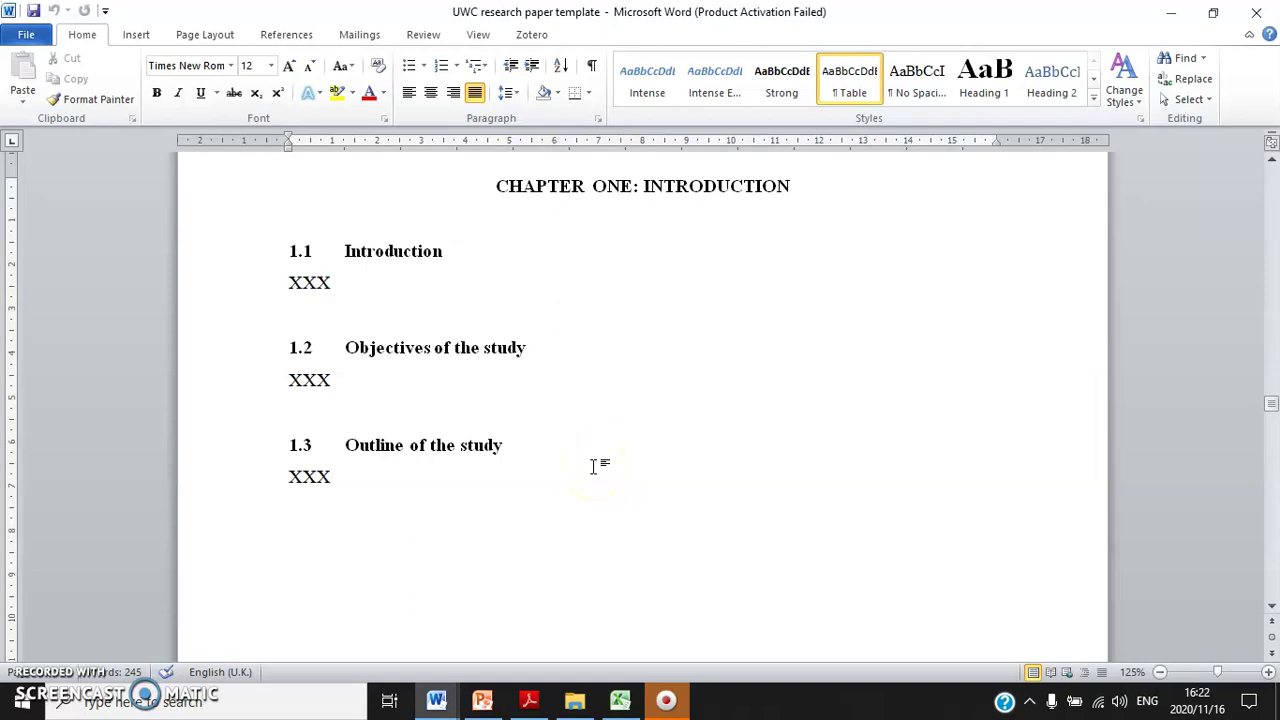
Step: Select the 2.2.1 and 2.2.2 subsection numbers in CHAPTER TWO: LITERATURE REVIEW in turn
scroll(594, 466, down, 20)
scroll(600, 459, up, 3)
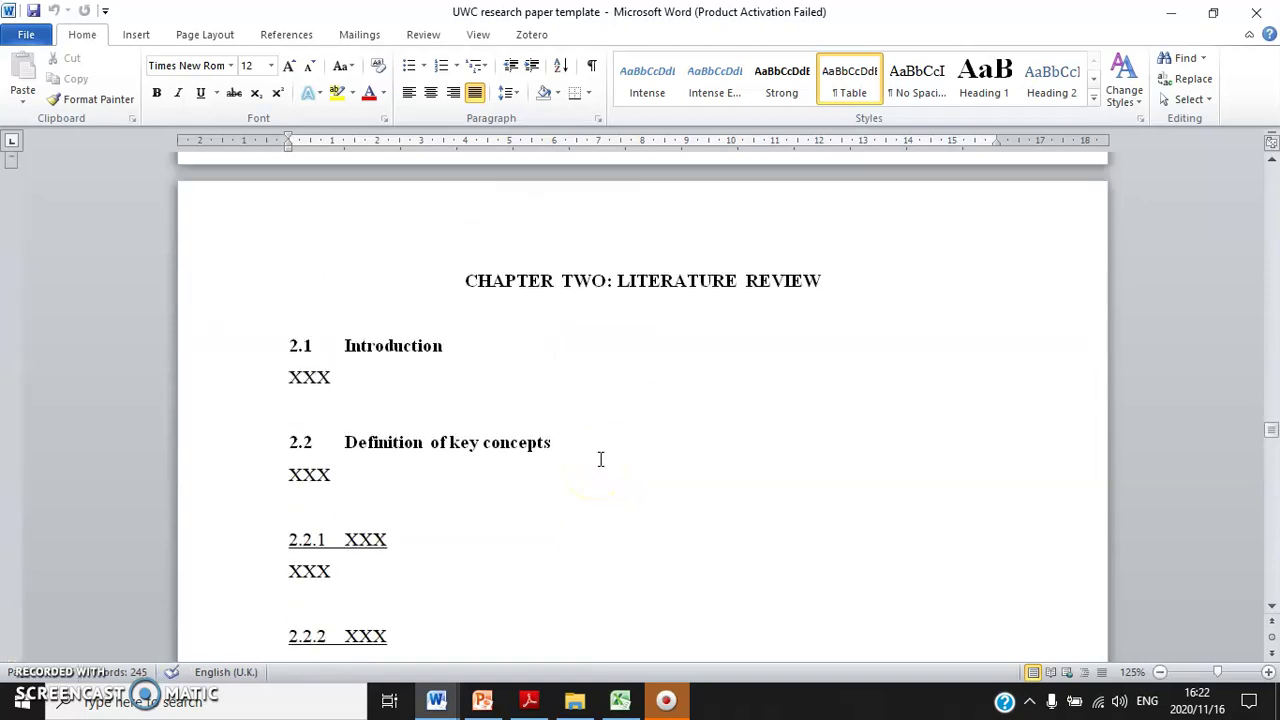
drag(345, 540, 247, 537)
drag(327, 636, 283, 642)
scroll(529, 529, down, 3)
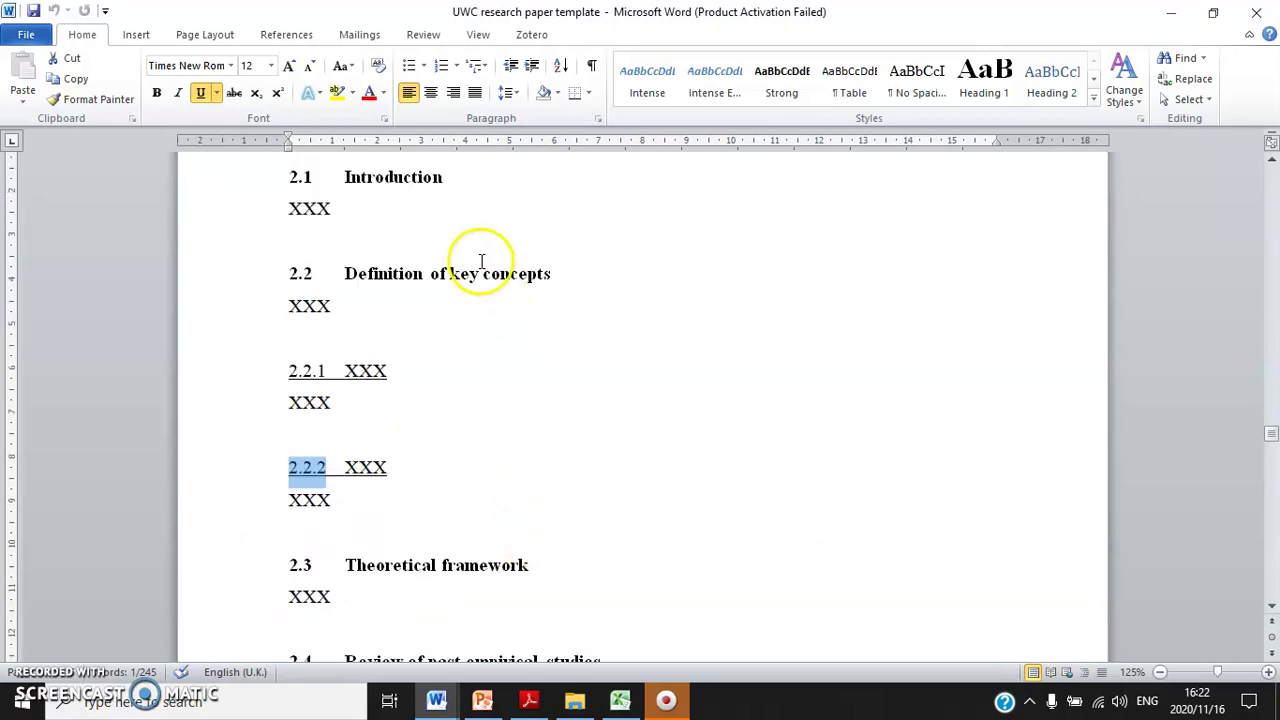
Step: Select text in the Definition of key concepts and Theoretical framework headings, and the placeholder under Review of past empirical studies
drag(481, 261, 429, 271)
scroll(480, 300, down, 3)
drag(529, 340, 400, 340)
drag(418, 446, 269, 469)
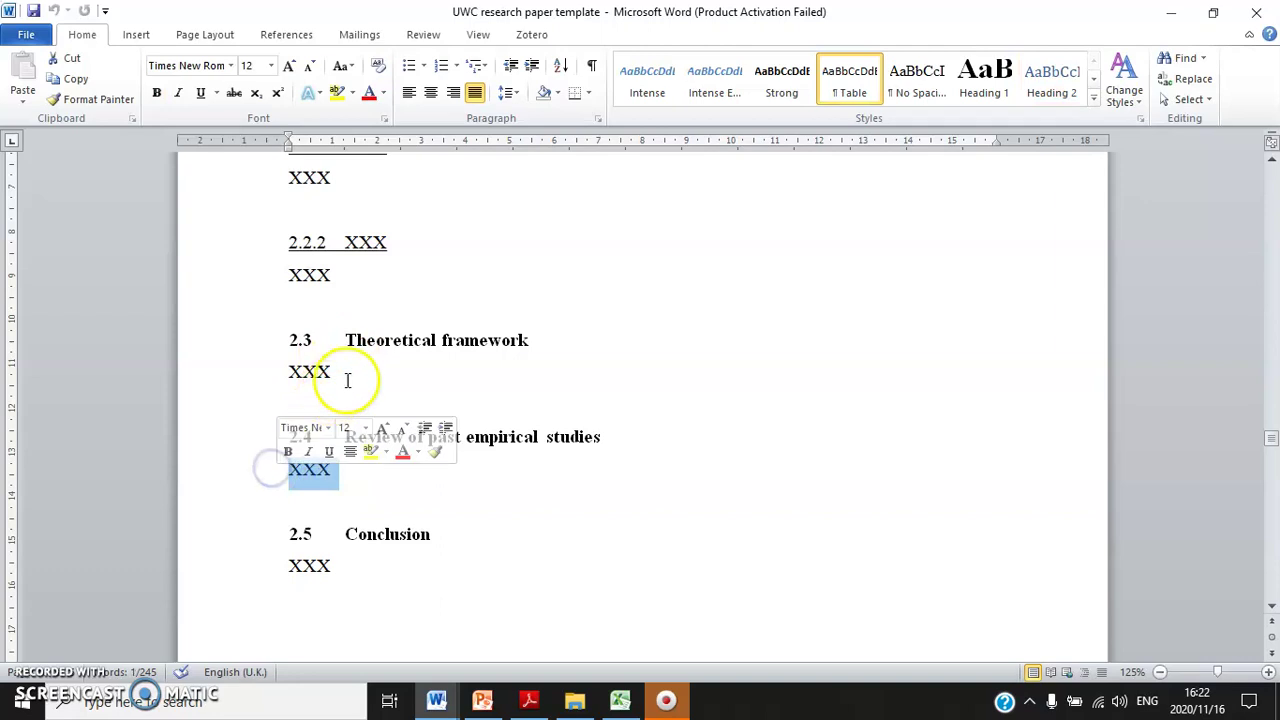
Step: Replace the XXX placeholder under 2.3 Theoretical framework with the subsection numbers 2.3.1 and 2.3.2 on separate lines
drag(337, 386, 293, 378)
key(BackSpace)
text(2.3.1)
click(300, 400)
Step: Replace the XXX placeholder under 2.4 Review of past empirical studies with 2.4.1 and 2.4.2 on separate lines
drag(340, 470, 268, 467)
text(2.4.1)
key(Return)
text(2.4.2)
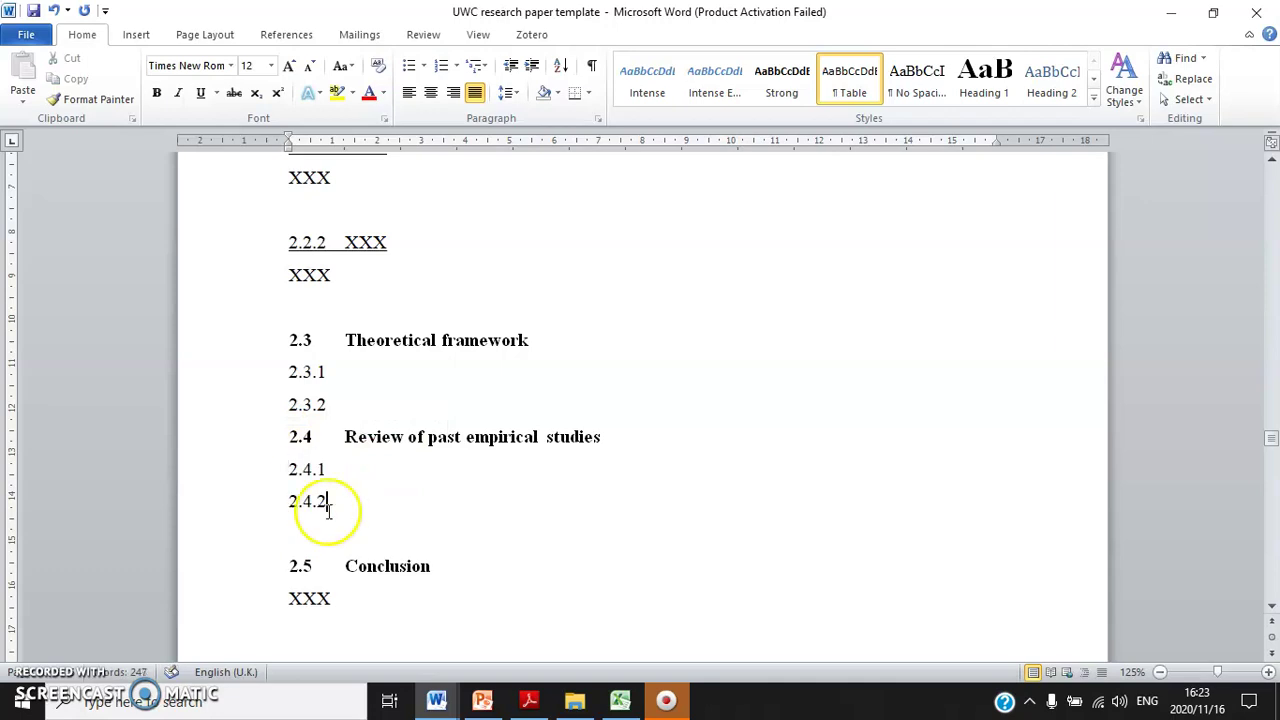
Step: Look over the headings of chapters three to five and place the cursor on the blank line below CHAPTER THREE
scroll(420, 449, down, 10)
scroll(509, 423, down, 15)
scroll(634, 480, up, 10)
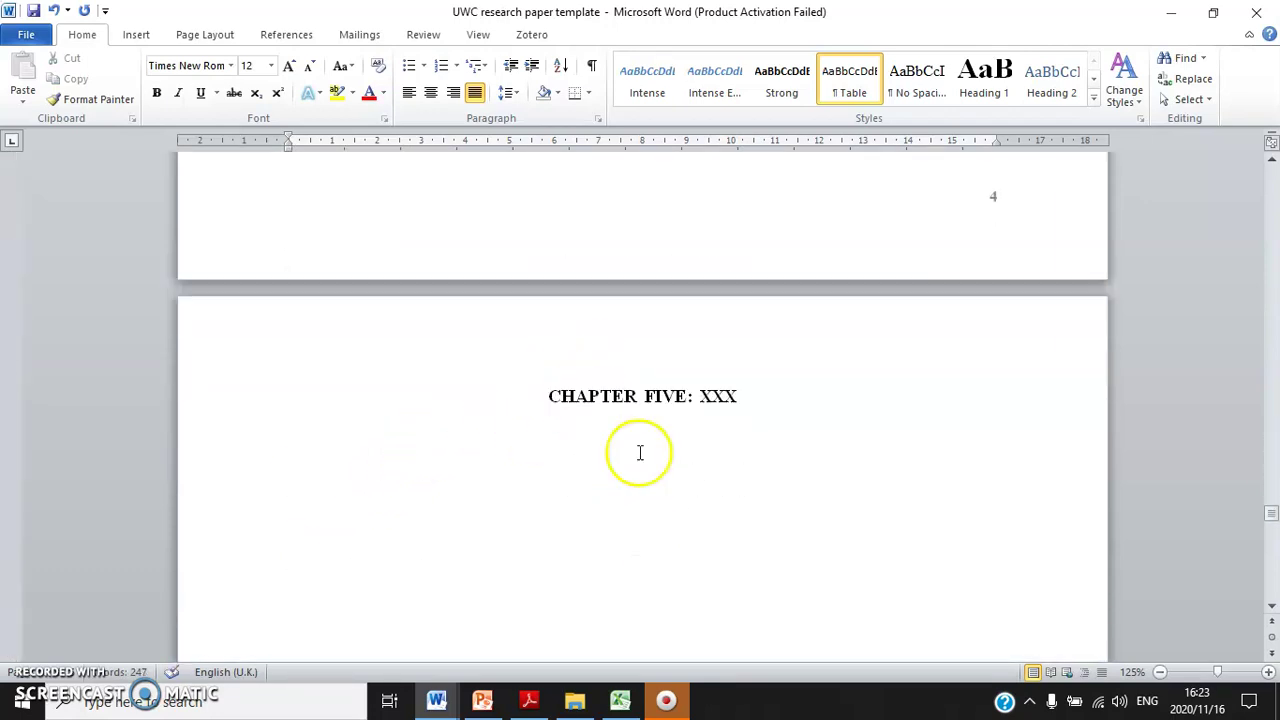
scroll(646, 403, up, 15)
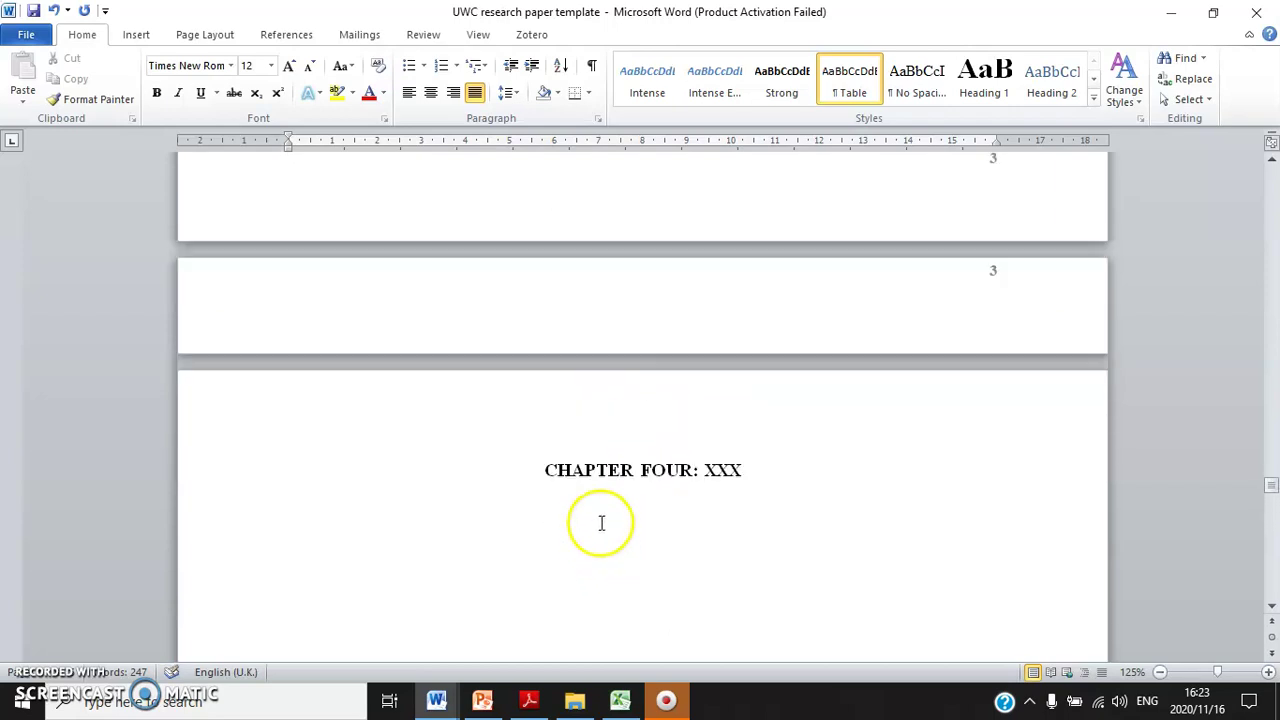
click(585, 445)
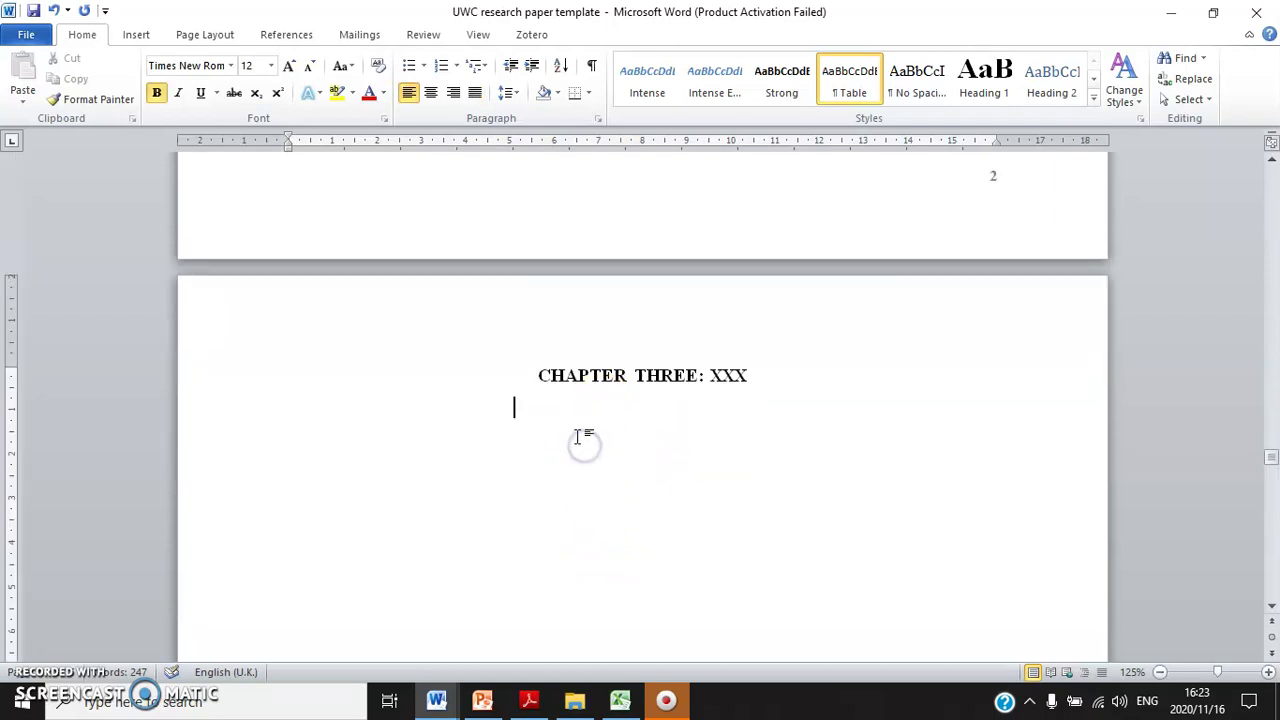
click(616, 443)
Step: Place the cursor below the CHAPTER FOUR heading and below the CHAPTER FIVE heading in turn
scroll(616, 444, down, 20)
click(562, 286)
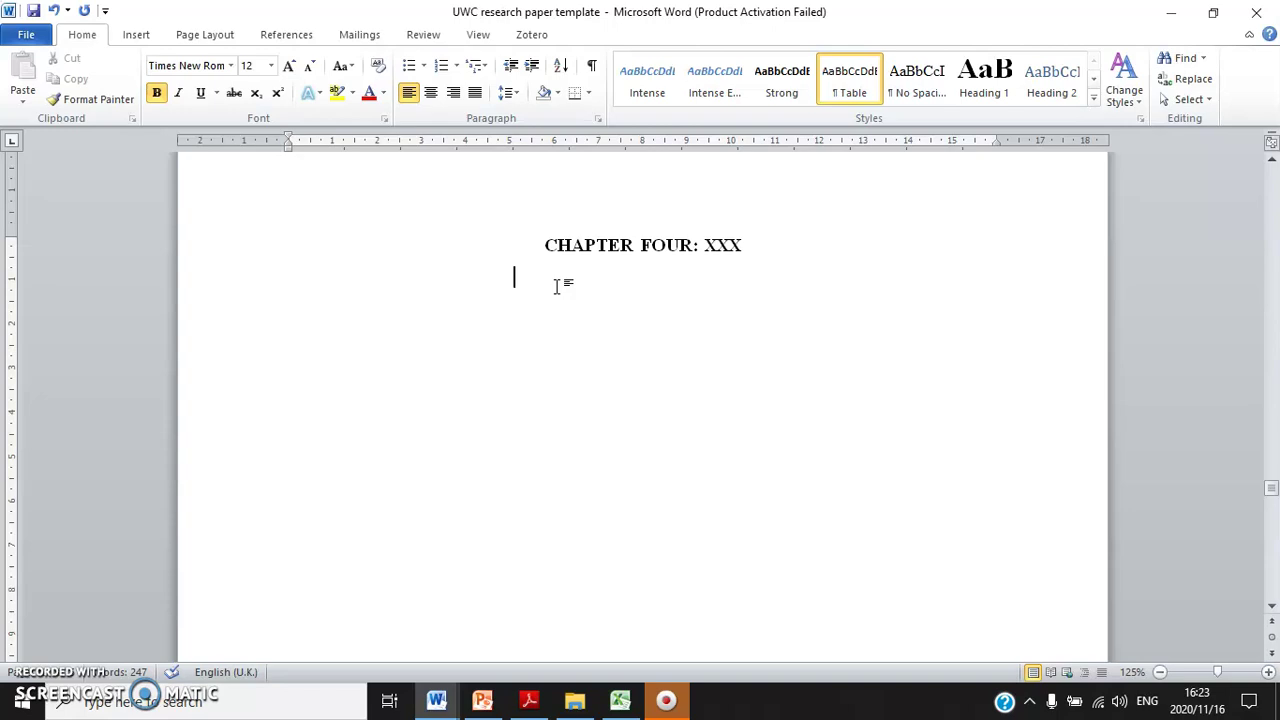
scroll(608, 329, down, 15)
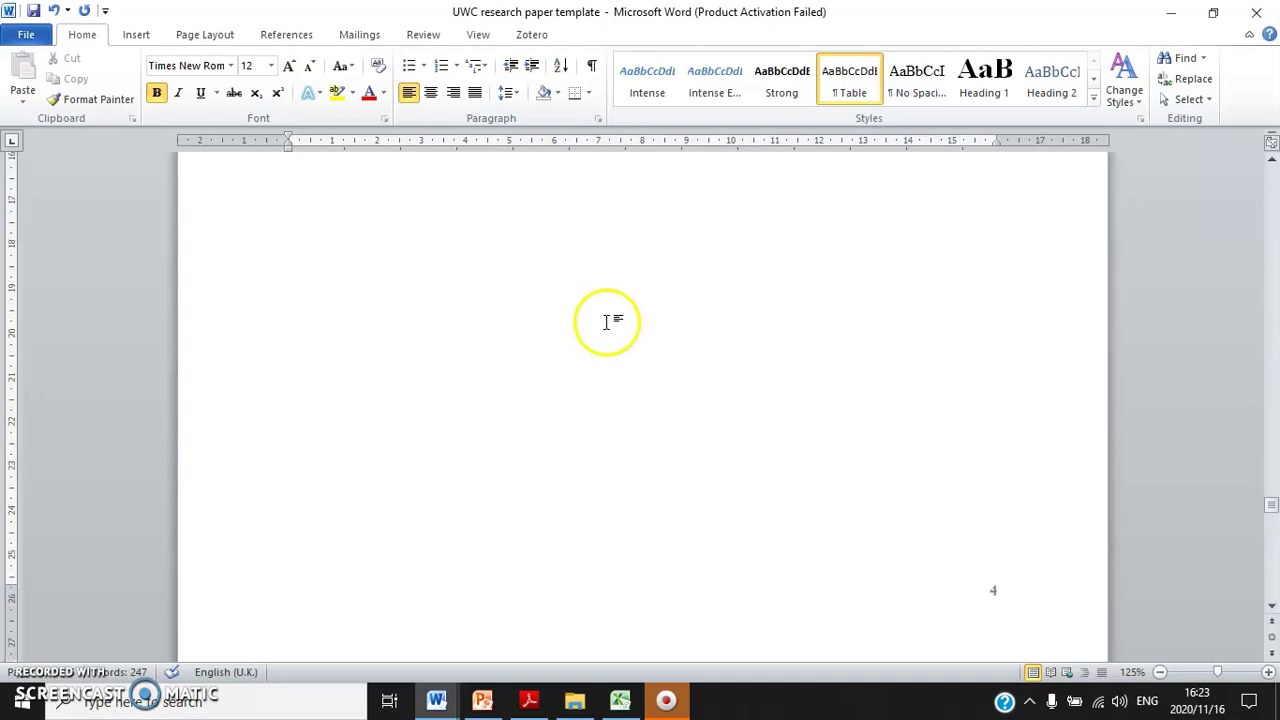
click(577, 256)
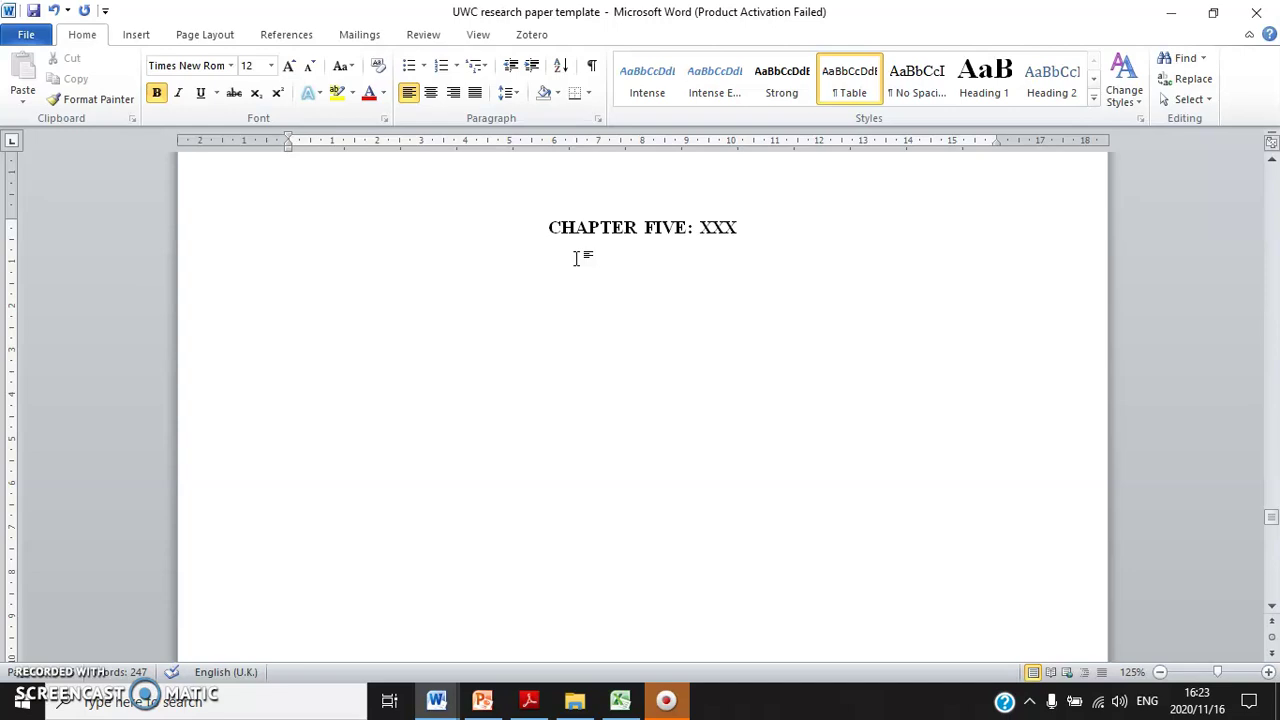
Step: Examine the APPENDIX and REFERENCES pages, placing the cursor on the blank line below the APPENDIX heading
scroll(866, 277, down, 10)
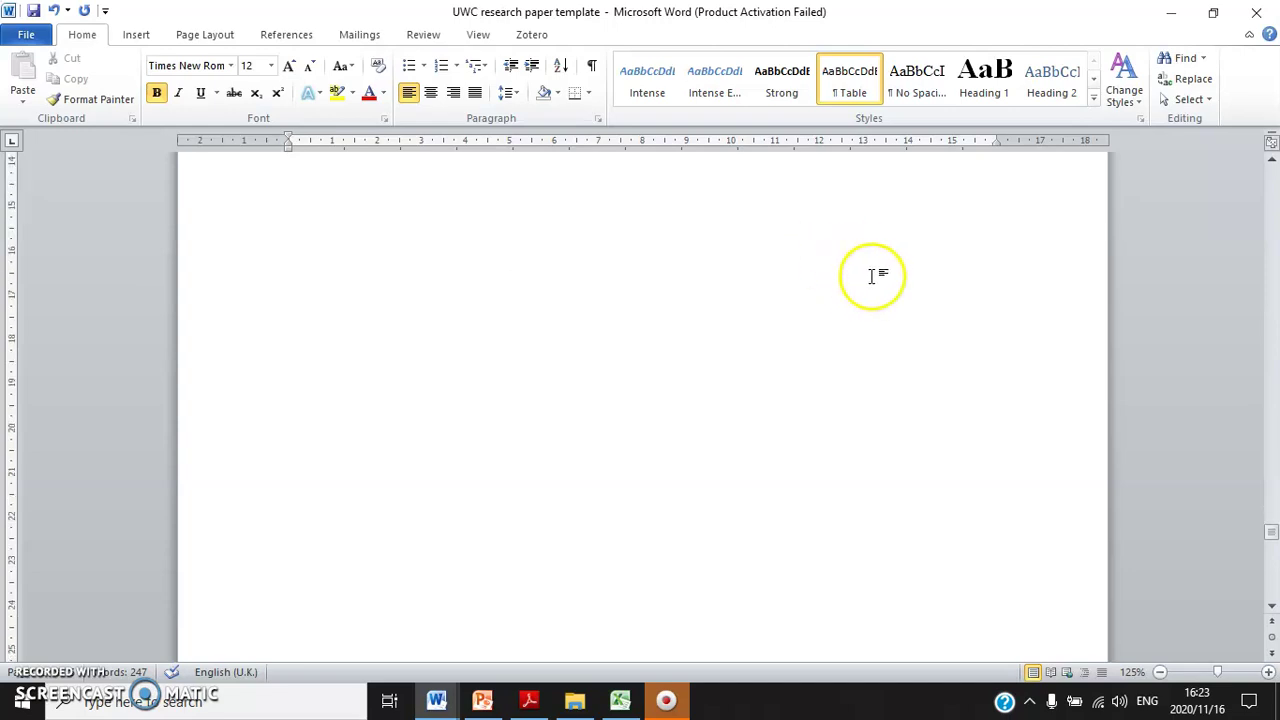
scroll(754, 360, down, 10)
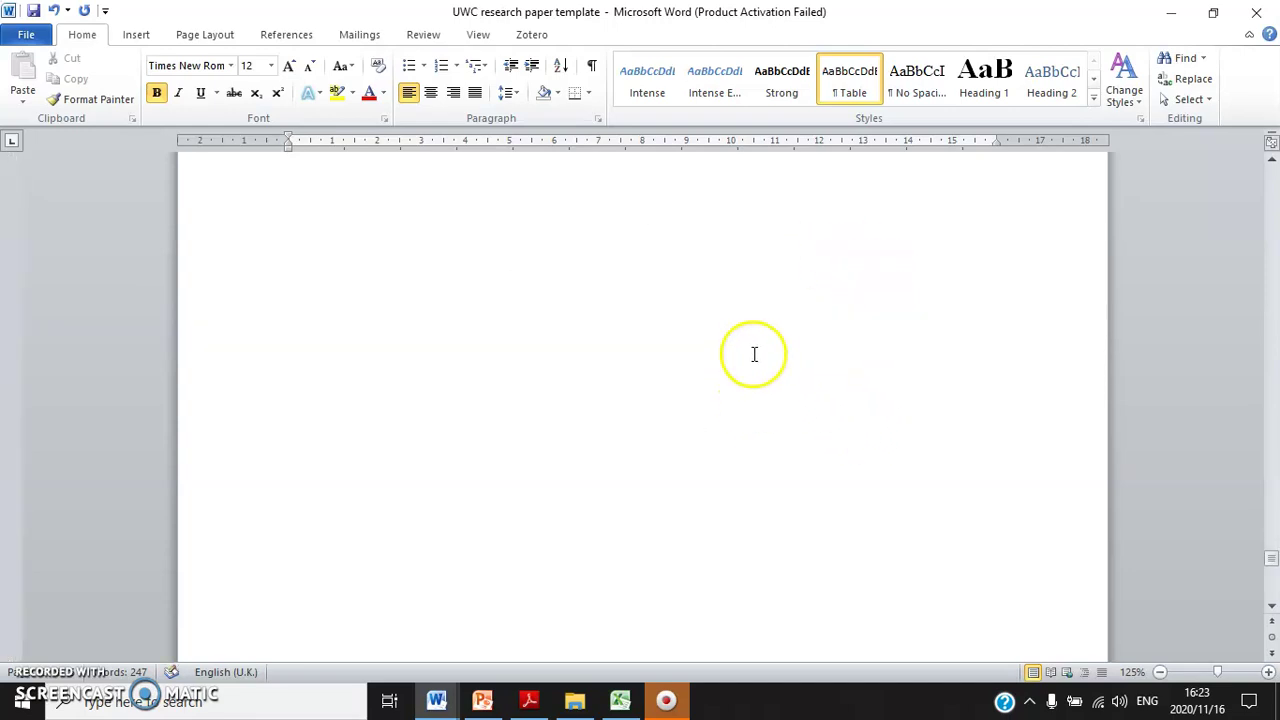
click(620, 231)
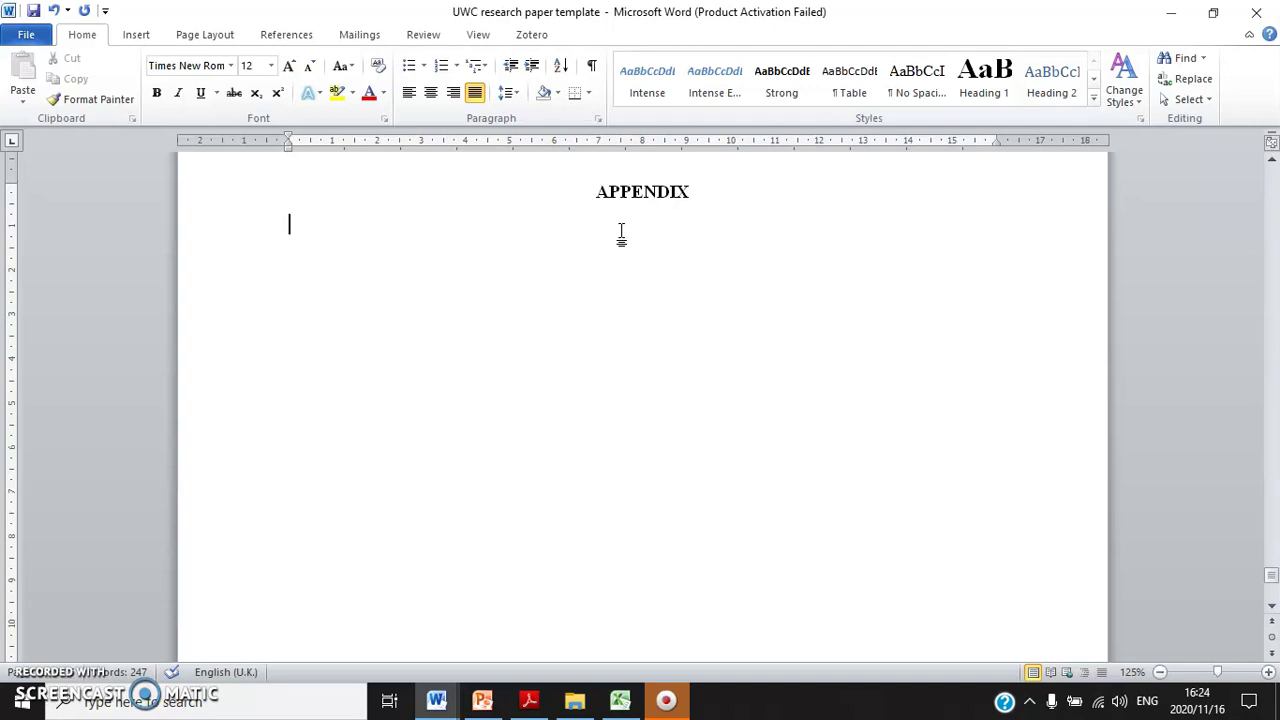
click(615, 236)
scroll(614, 246, down, 3)
scroll(603, 257, up, 3)
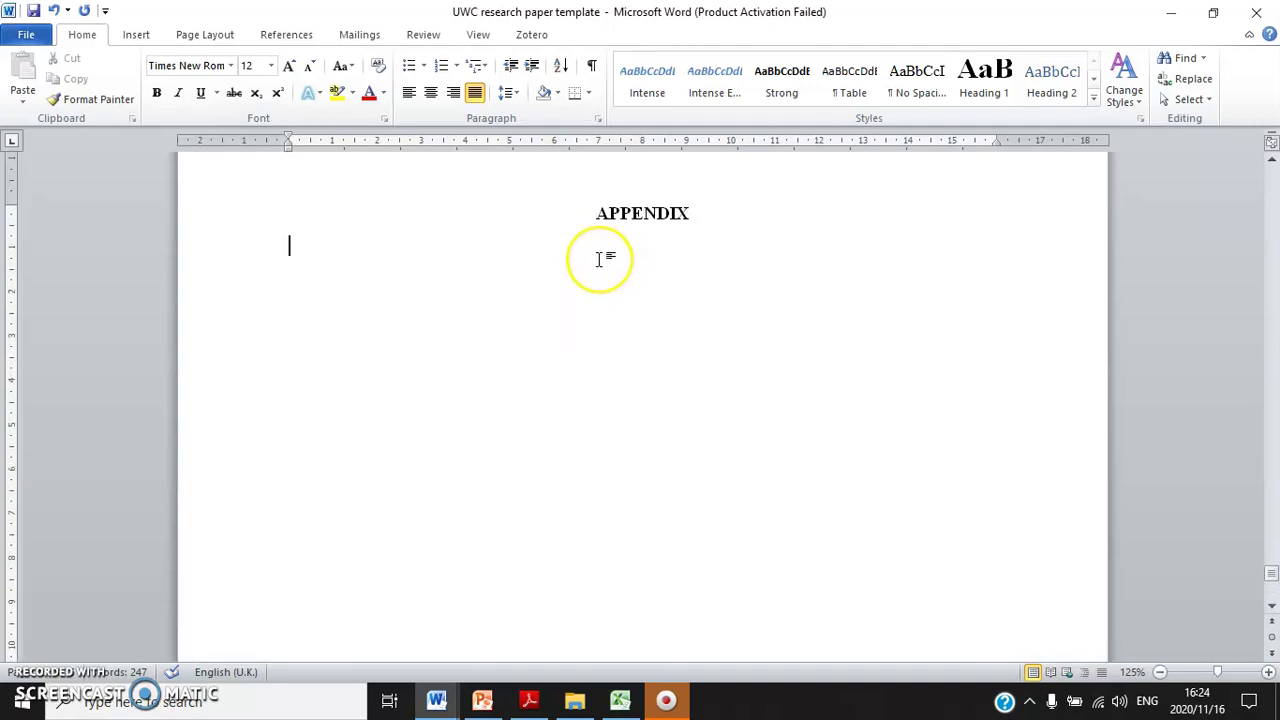
scroll(657, 471, up, 6)
scroll(656, 497, down, 4)
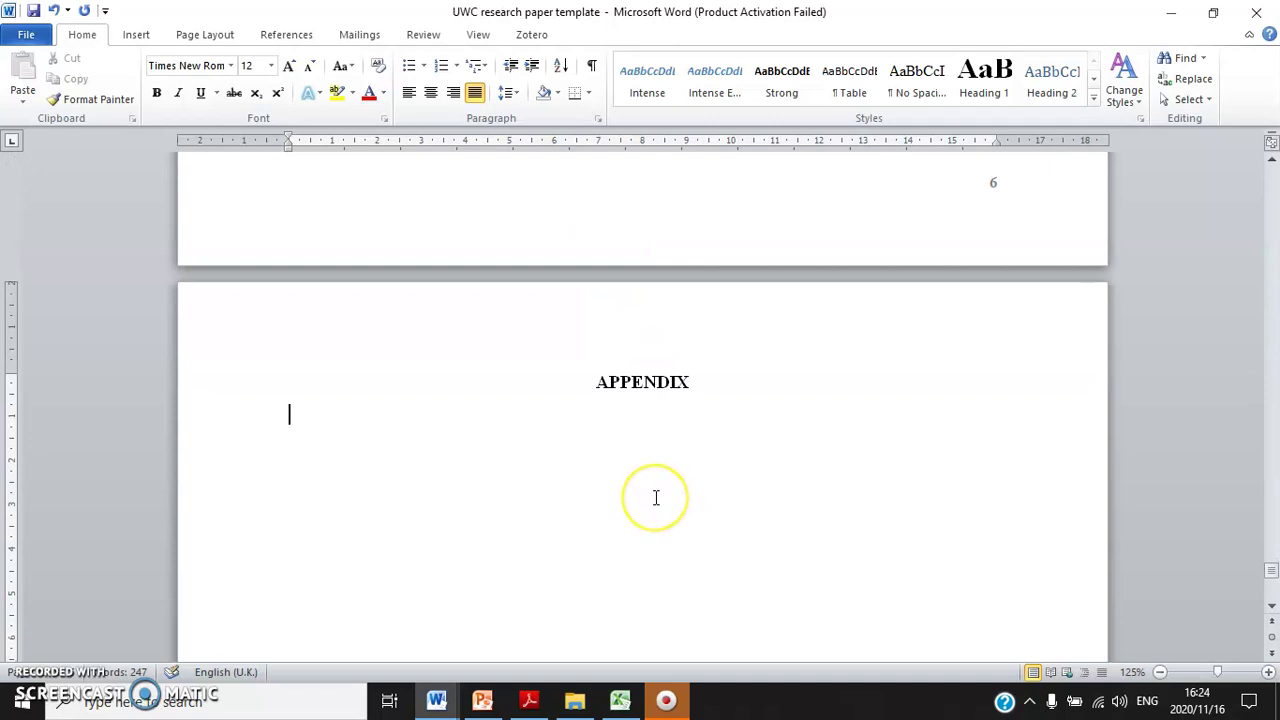
scroll(656, 497, up, 15)
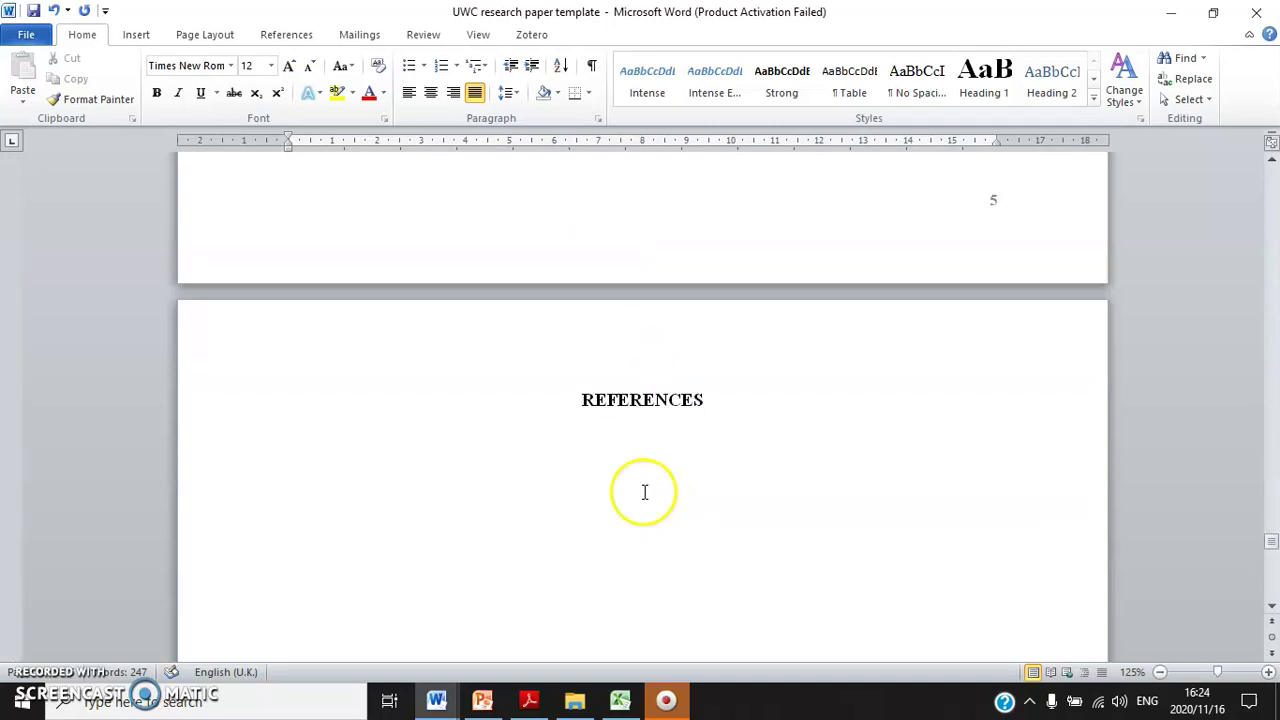
Step: Close the research paper template without saving the changes and switch to the Topic #12 presentation in PowerPoint
click(1256, 12)
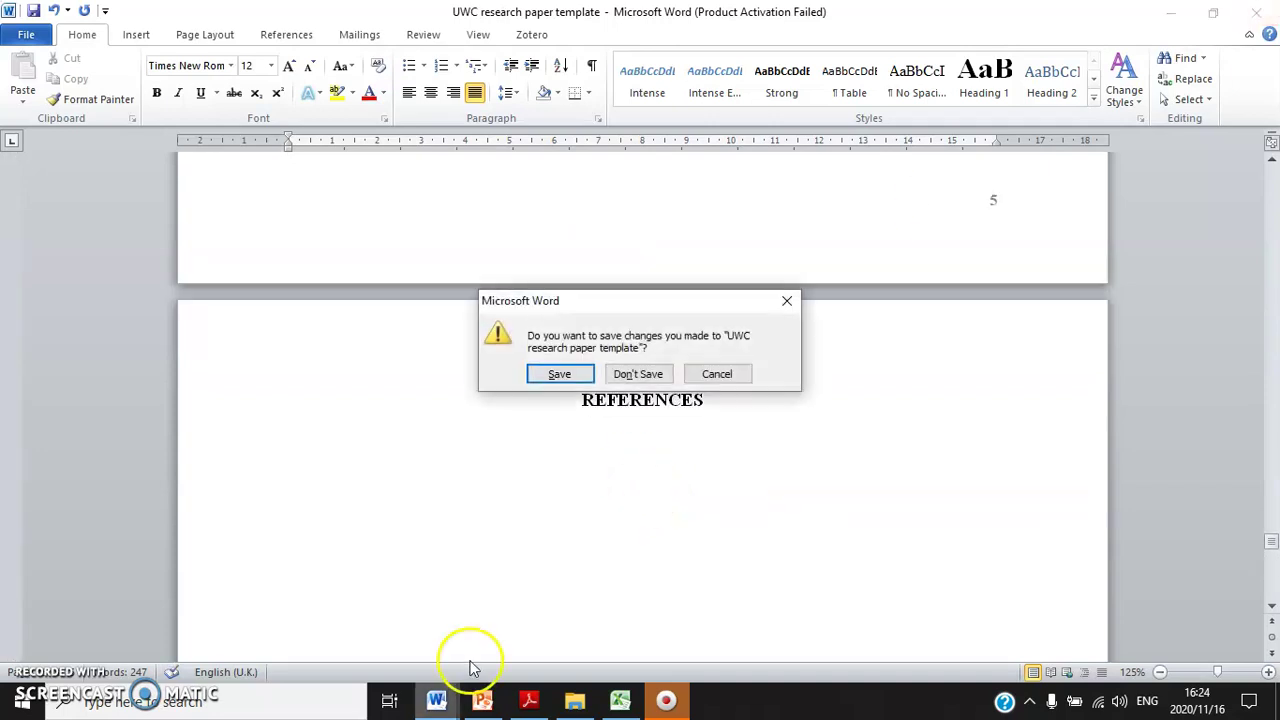
click(638, 371)
click(482, 701)
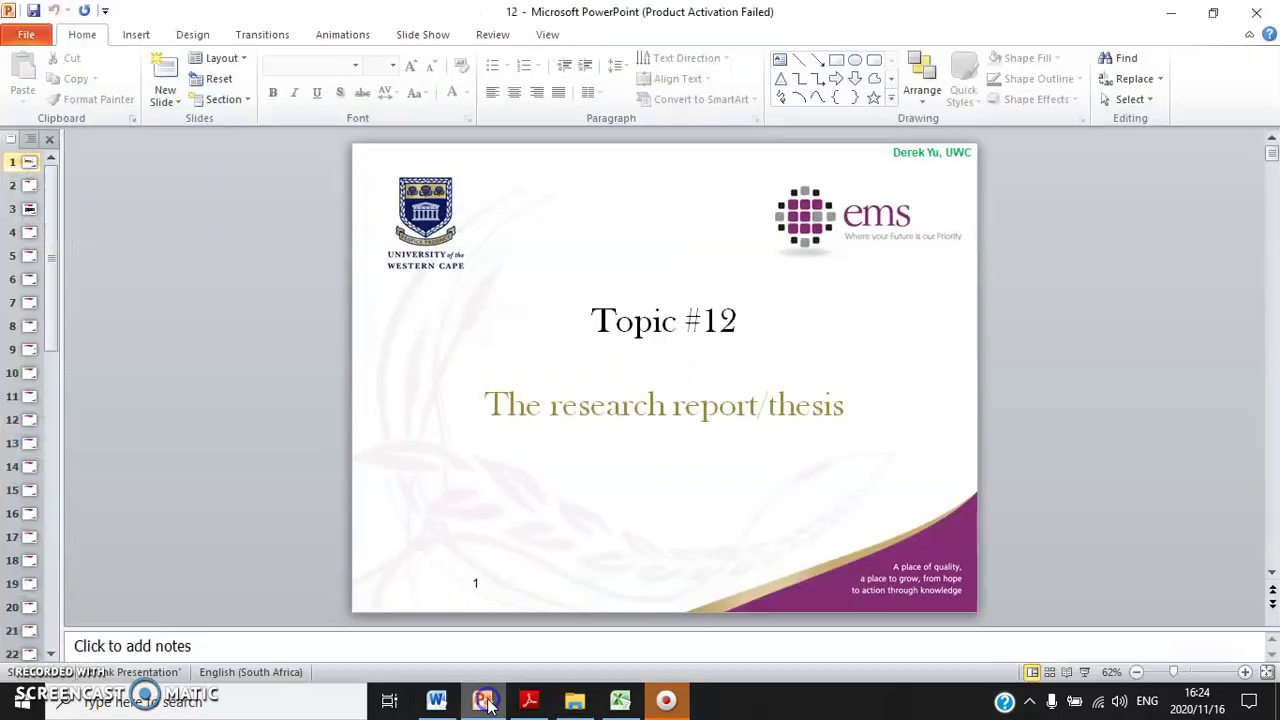
click(484, 703)
click(484, 703)
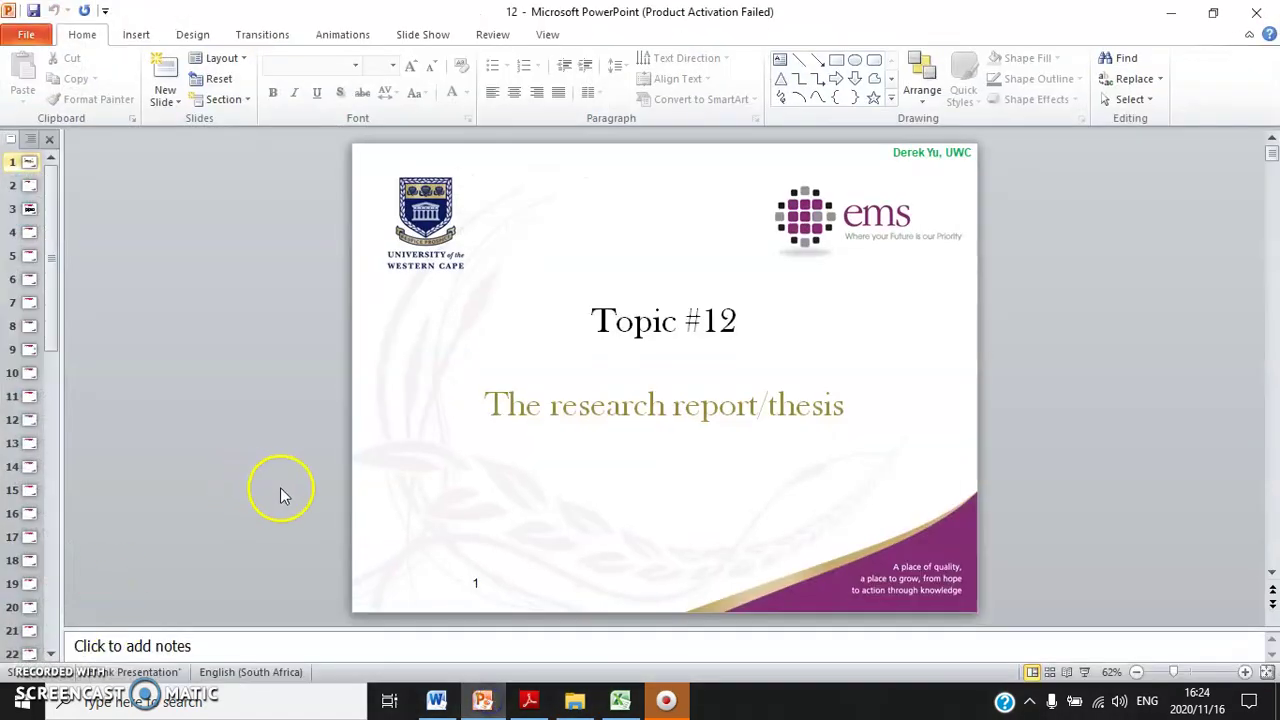
Step: Start the slide show and advance past the Outline slide to the Meaning of research report slide
click(1083, 673)
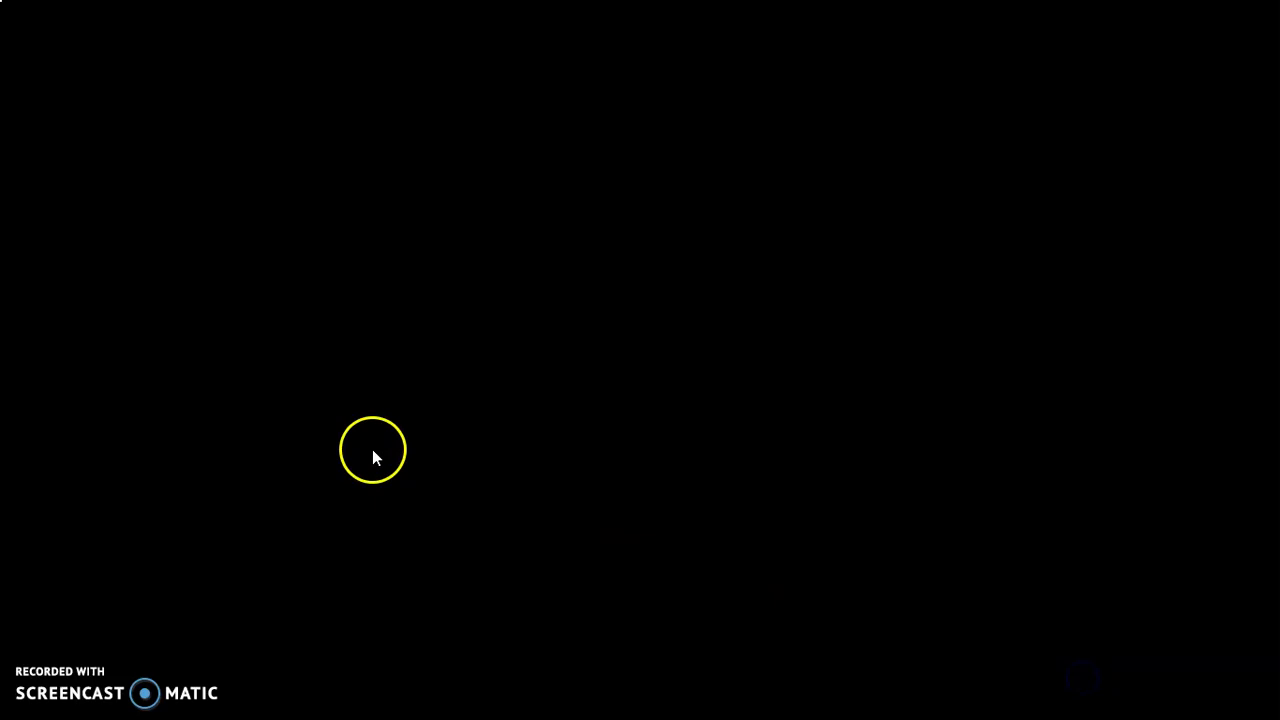
click(384, 425)
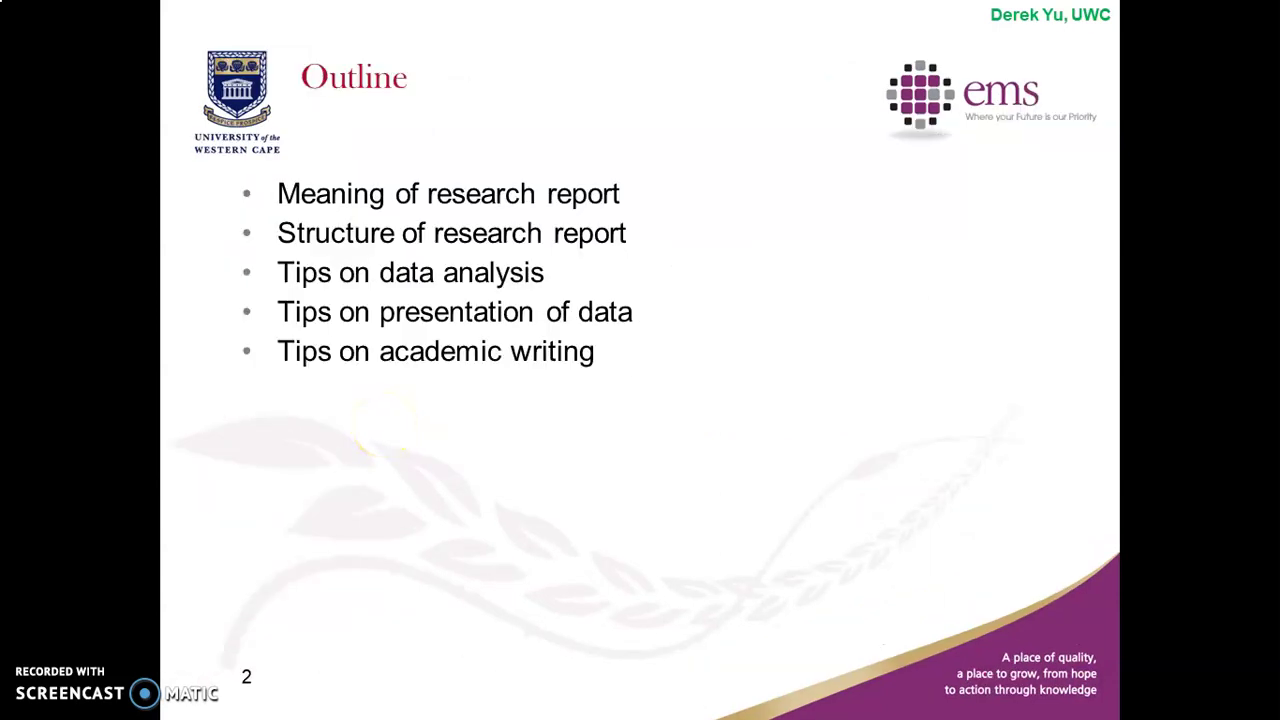
click(384, 425)
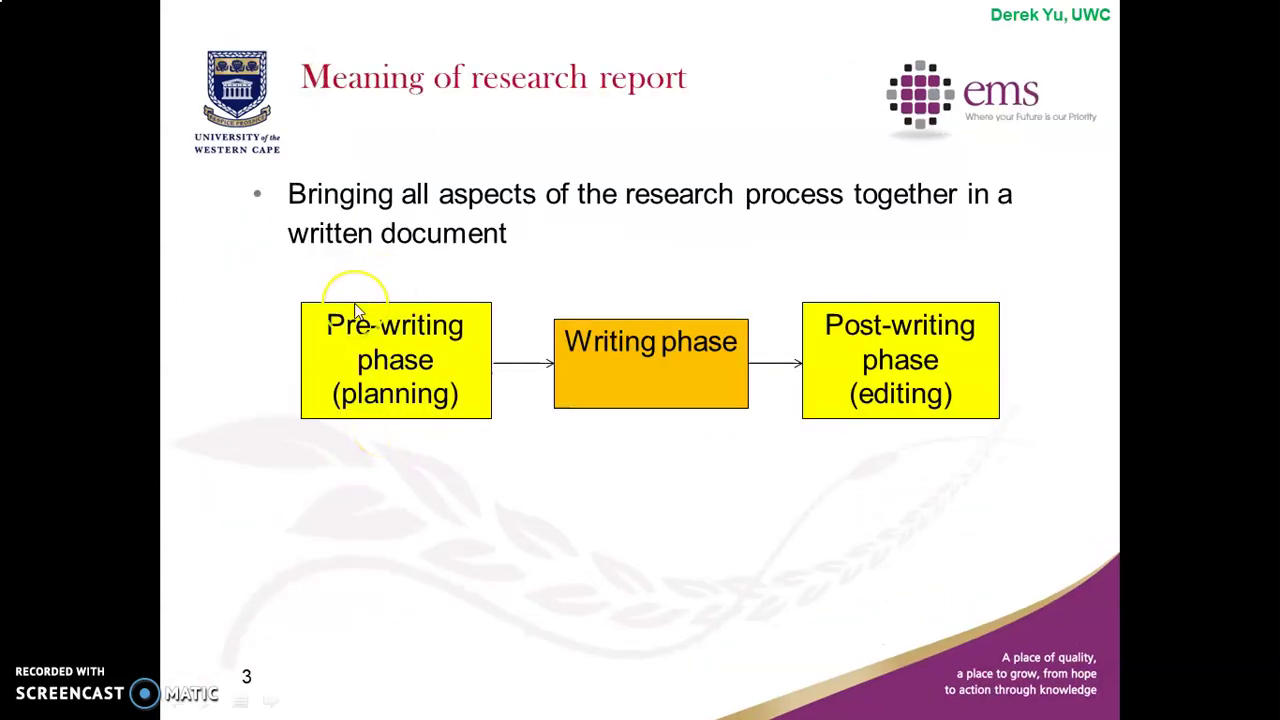